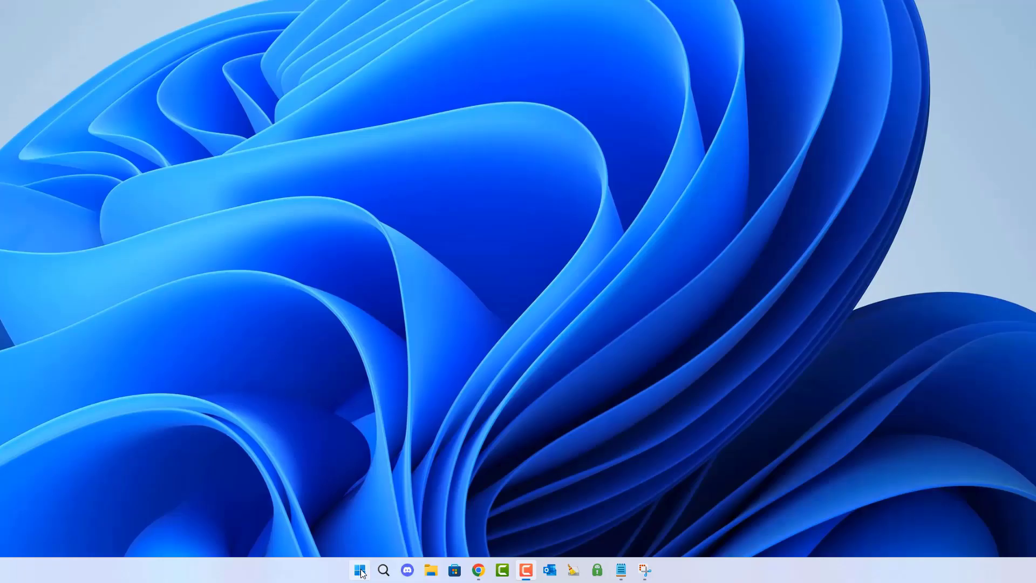
- Check the RTX 4070 Ti's driver (32.0.15.6094, 14/08/2024) in Task Manager, then close it
{"action": "right_click", "coordinate": [360, 570]}
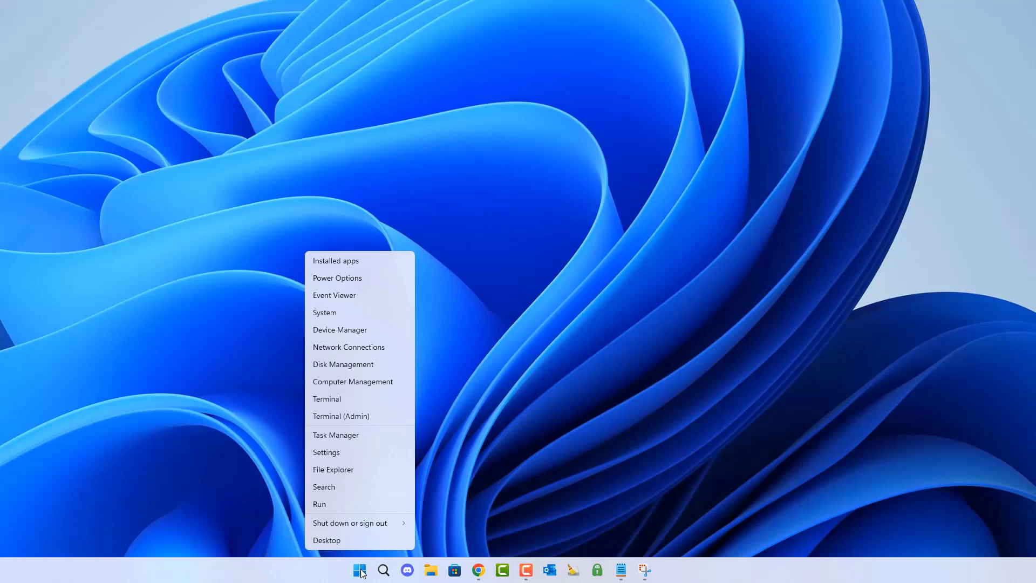
{"action": "left_click", "coordinate": [323, 435]}
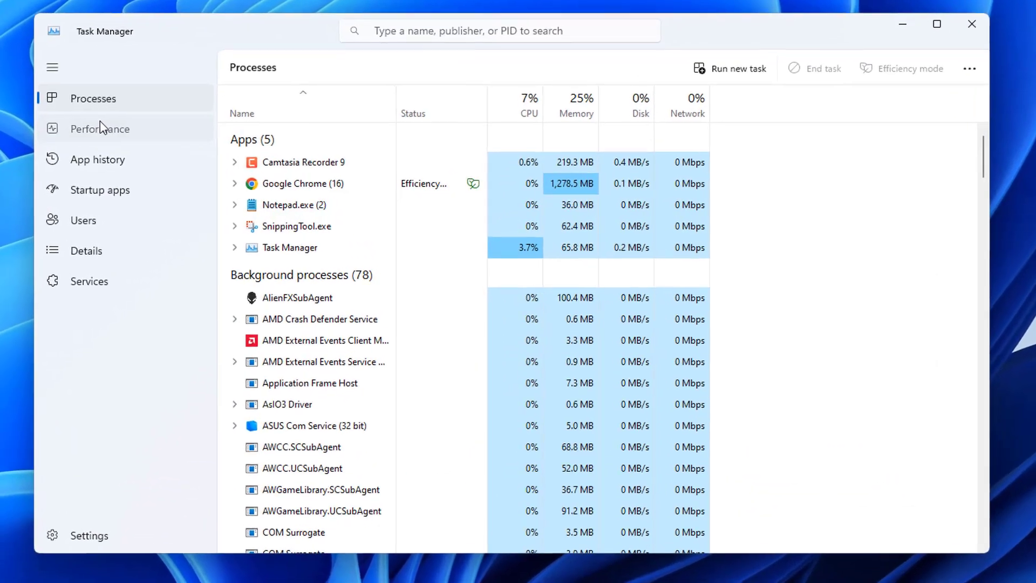
{"action": "left_click", "coordinate": [100, 125]}
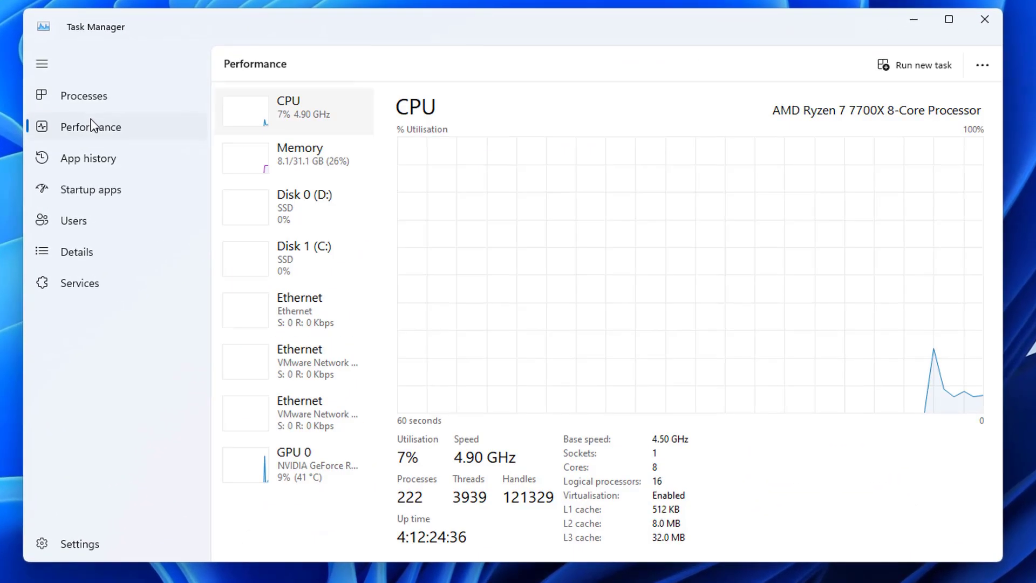
{"action": "left_click", "coordinate": [302, 470]}
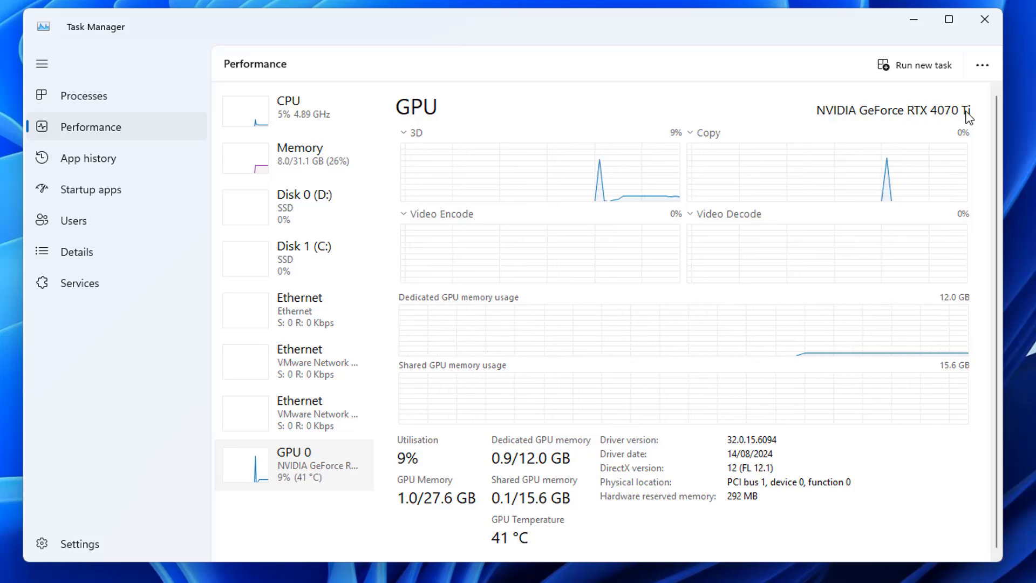
{"action": "left_click", "coordinate": [982, 24]}
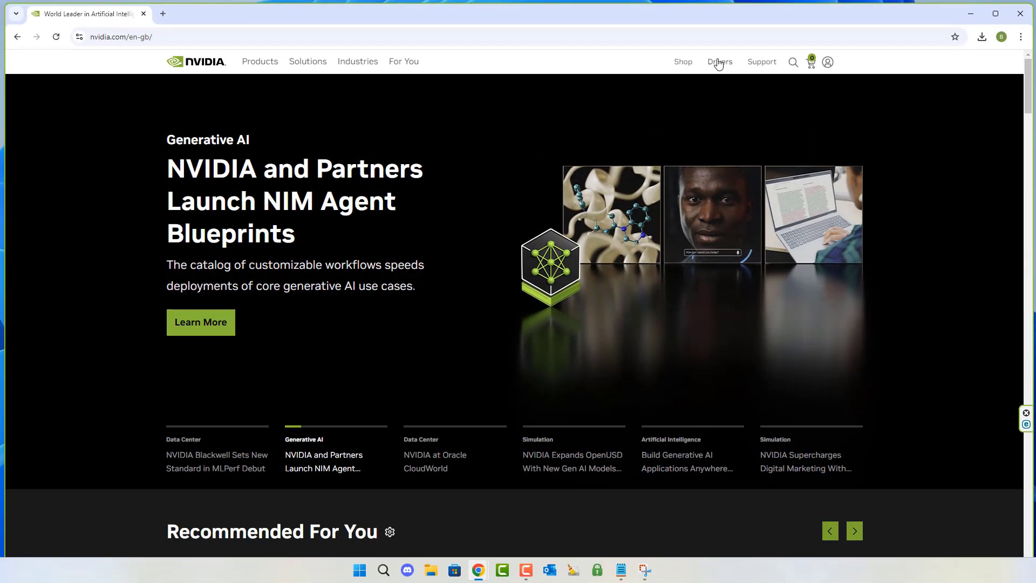
- Go to the Drivers page from the nvidia.com navigation bar
{"action": "left_click", "coordinate": [718, 62]}
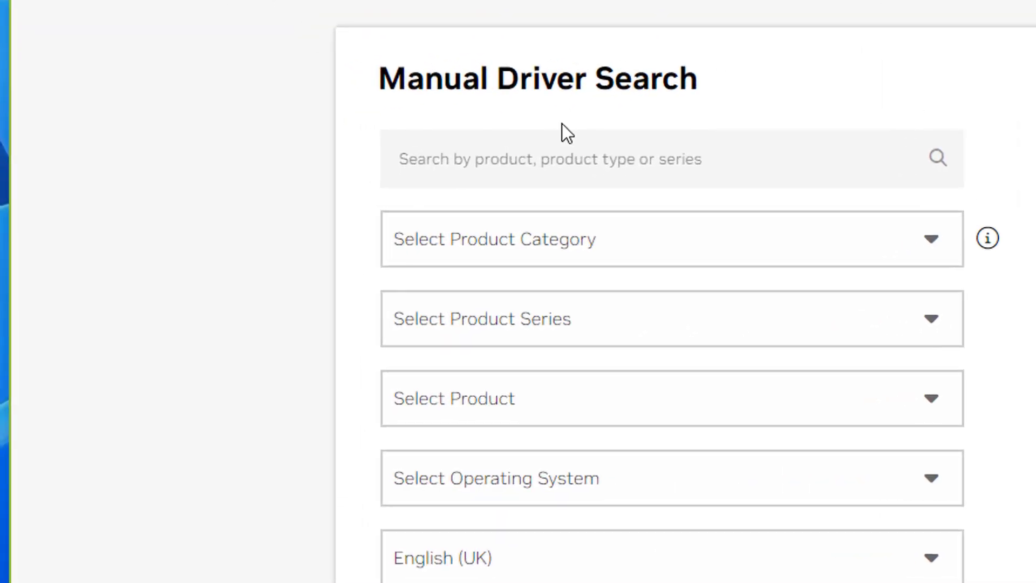
- Pick GeForce, GeForce RTX 40 Series, NVIDIA GeForce RTX 4070 Ti and Windows 11 in the search dropdowns
{"action": "left_click", "coordinate": [922, 248]}
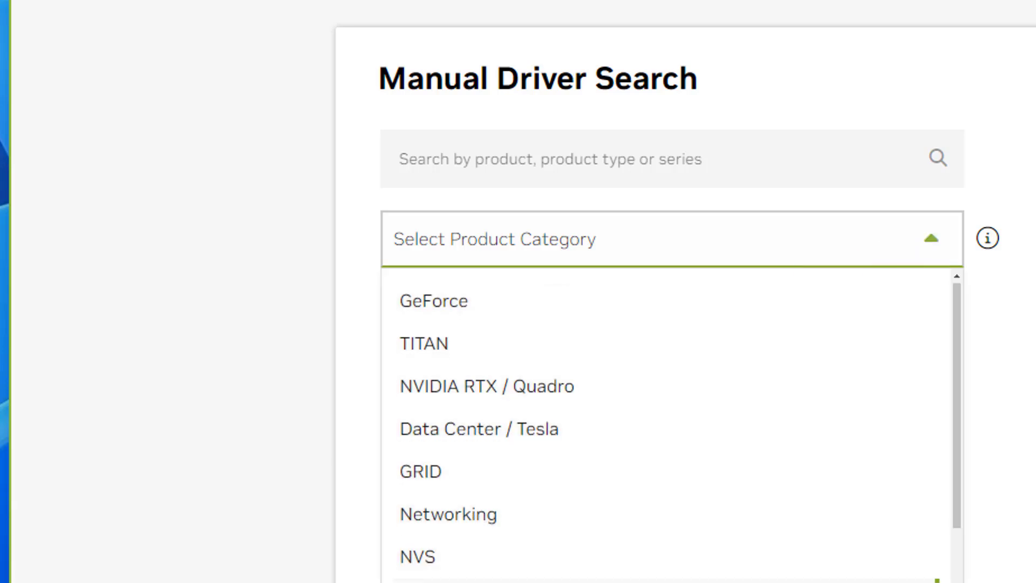
{"action": "left_click", "coordinate": [489, 322]}
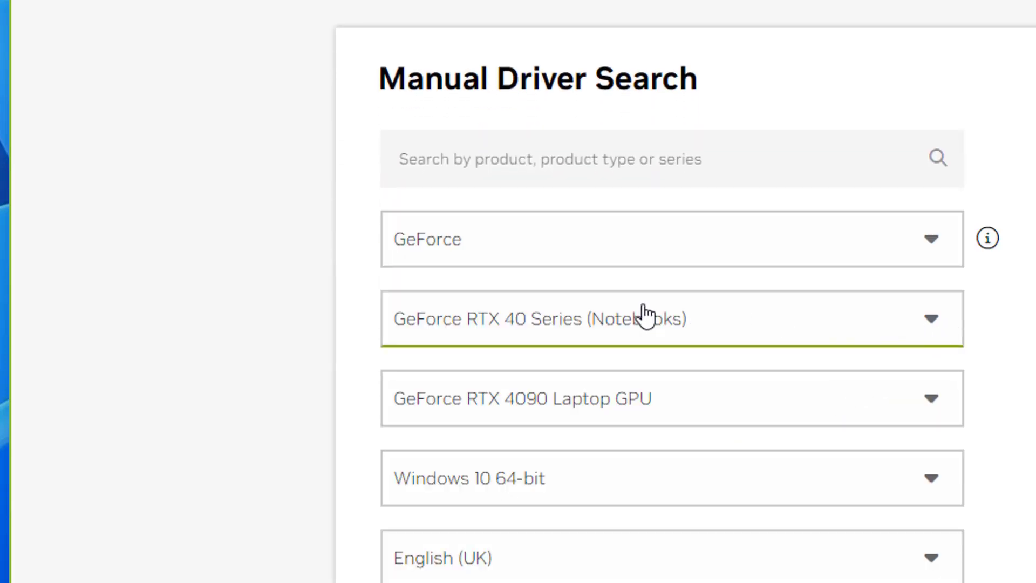
{"action": "left_click", "coordinate": [928, 315]}
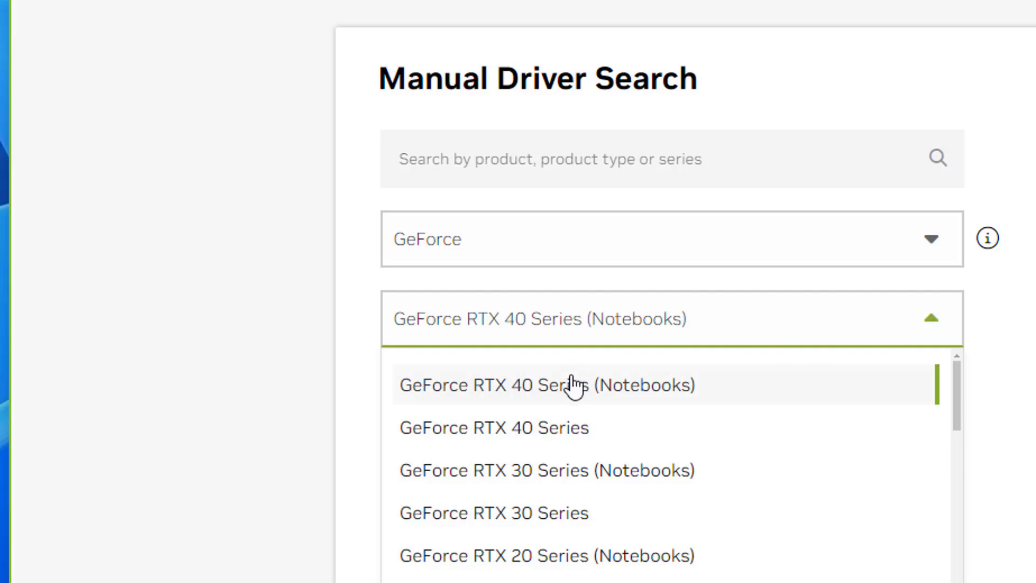
{"action": "left_click", "coordinate": [579, 444]}
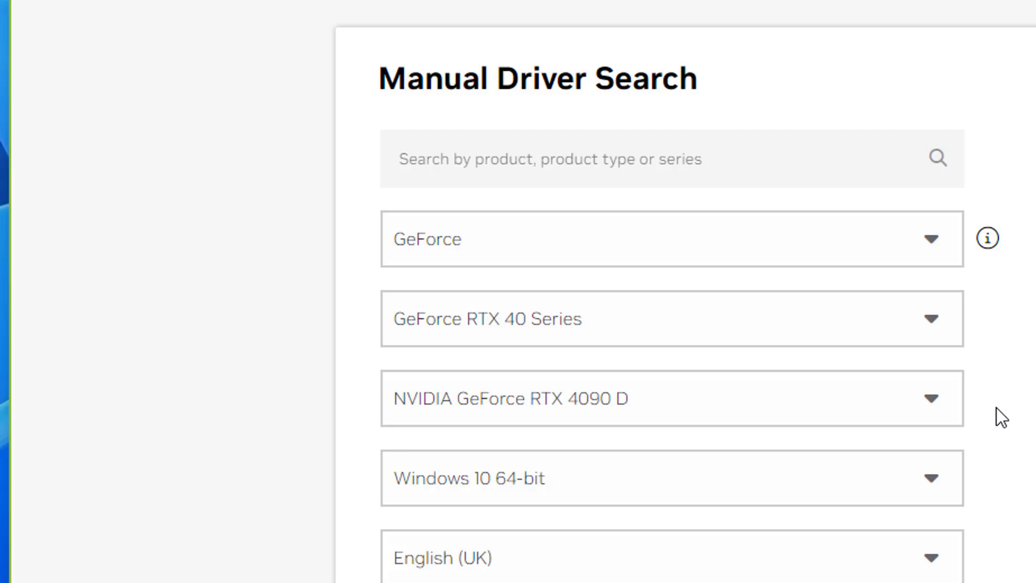
{"action": "left_click", "coordinate": [933, 402]}
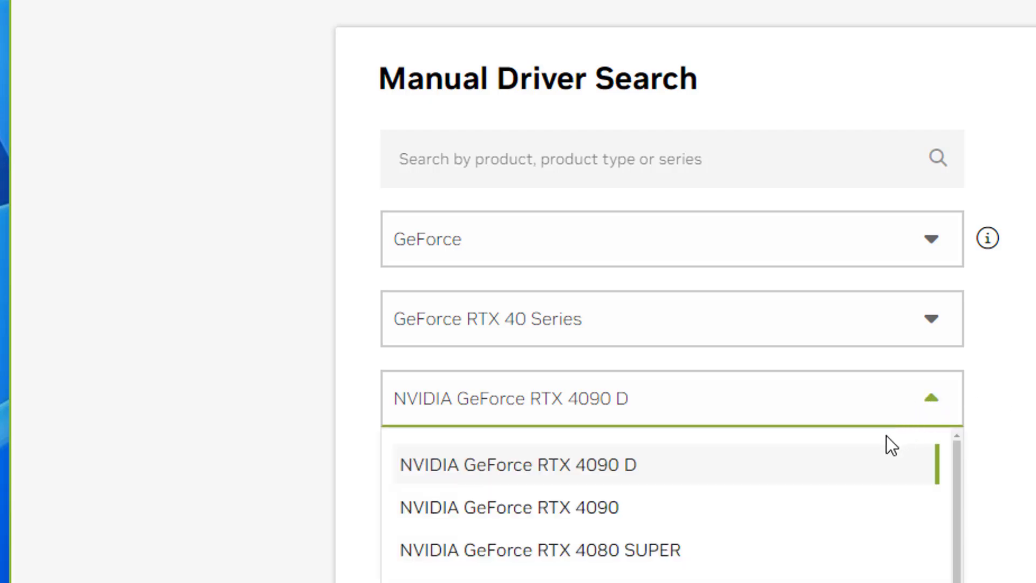
{"action": "scroll", "coordinate": [840, 504], "scroll_direction": "down", "scroll_amount": 3}
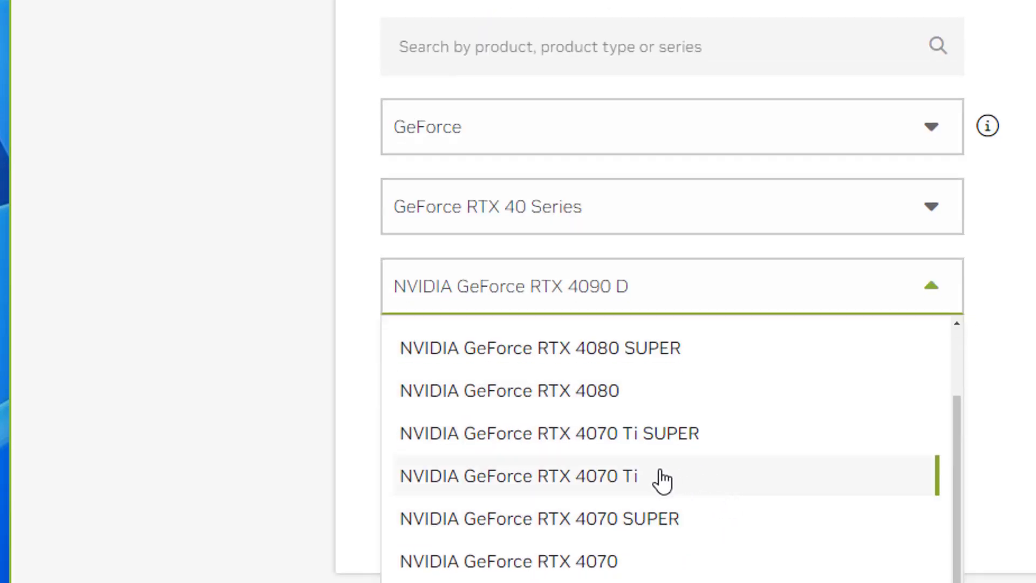
{"action": "left_click", "coordinate": [729, 480]}
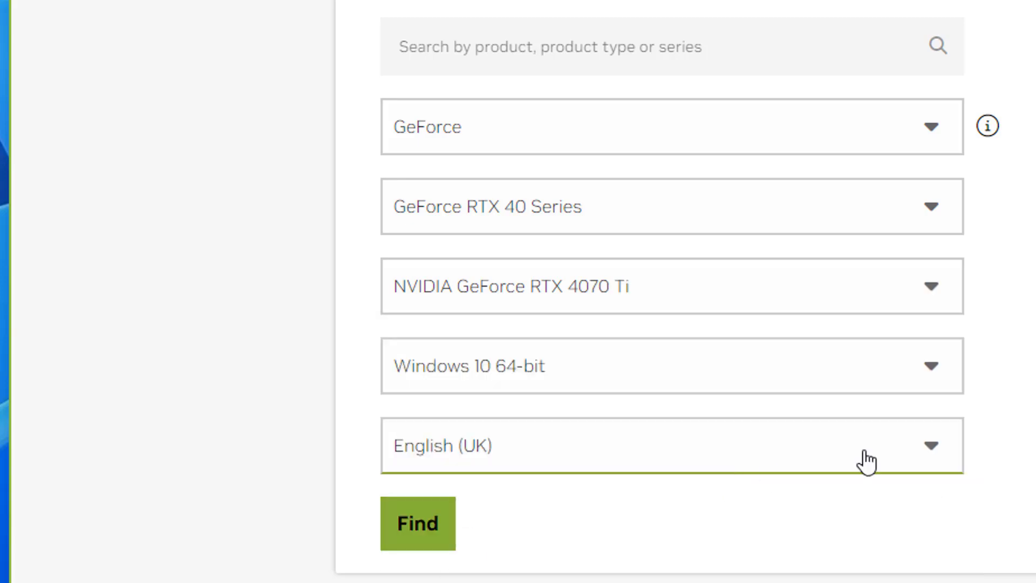
{"action": "left_click", "coordinate": [940, 372]}
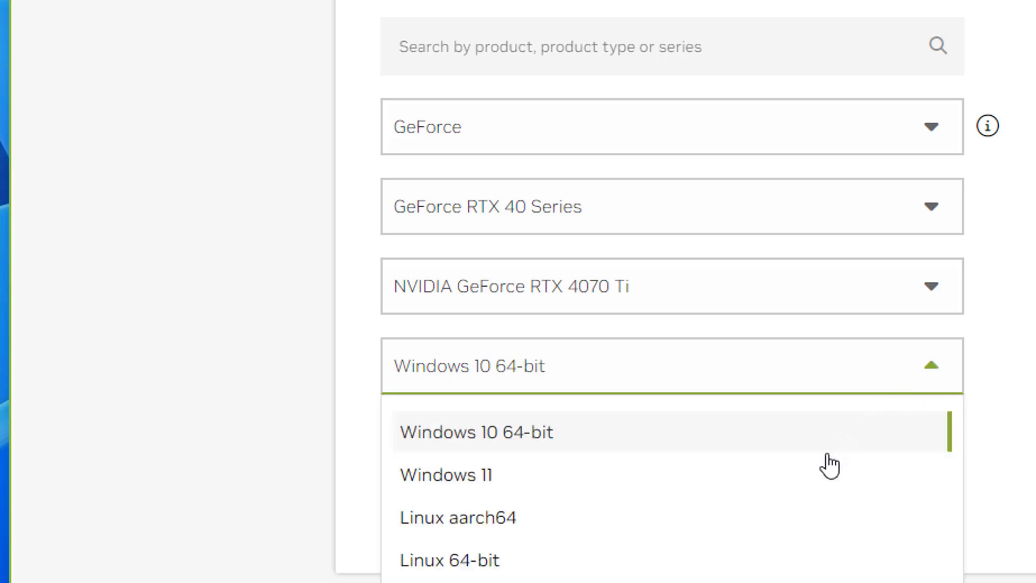
{"action": "left_click", "coordinate": [824, 480]}
{"action": "scroll", "coordinate": [810, 486], "scroll_direction": "up", "scroll_amount": 2}
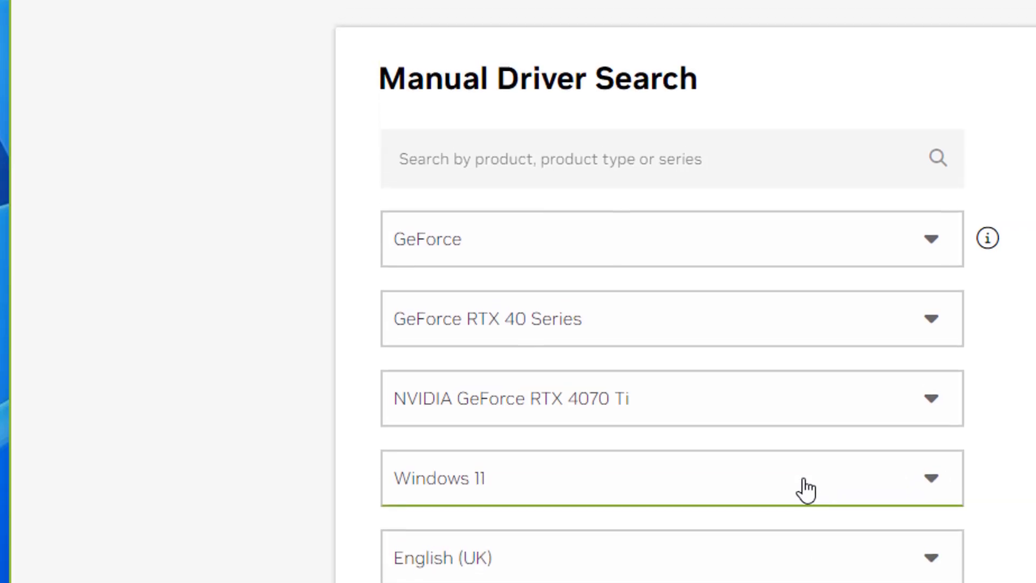
{"action": "scroll", "coordinate": [848, 494], "scroll_direction": "down", "scroll_amount": 2}
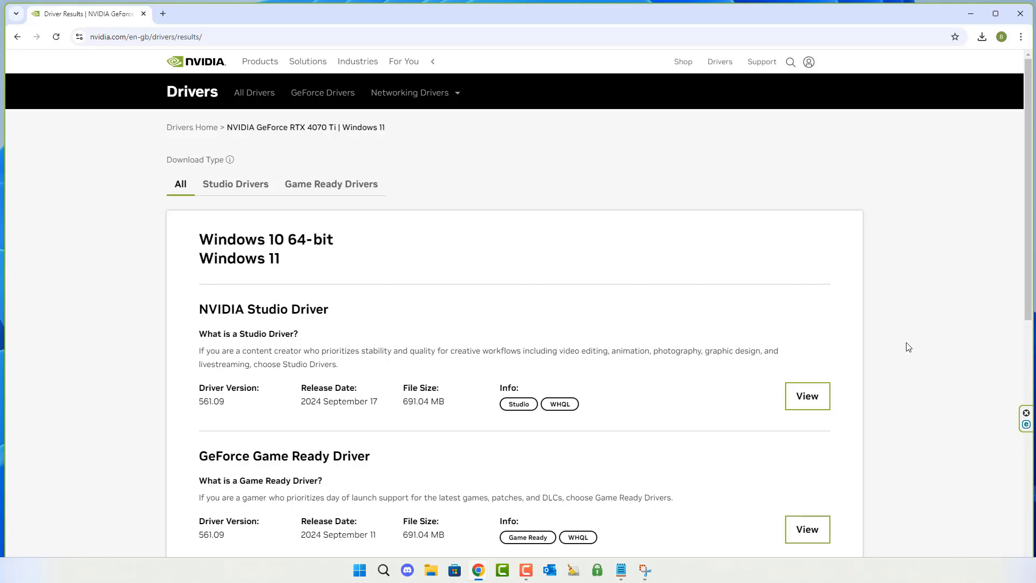
- Run the driver search and view the GeForce Game Ready Driver 561.09 details
{"action": "middle_click", "coordinate": [937, 362]}
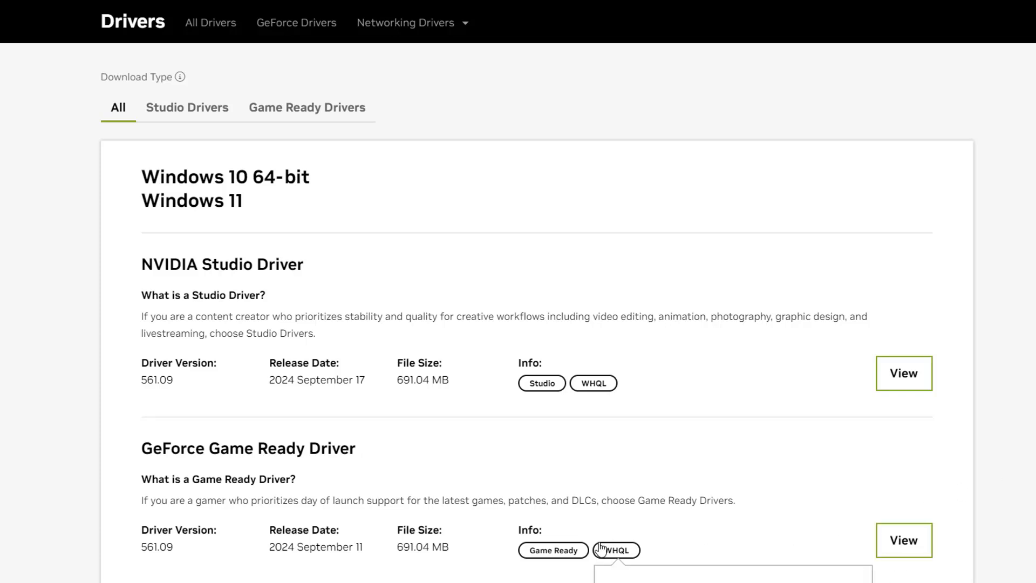
{"action": "left_click", "coordinate": [902, 544]}
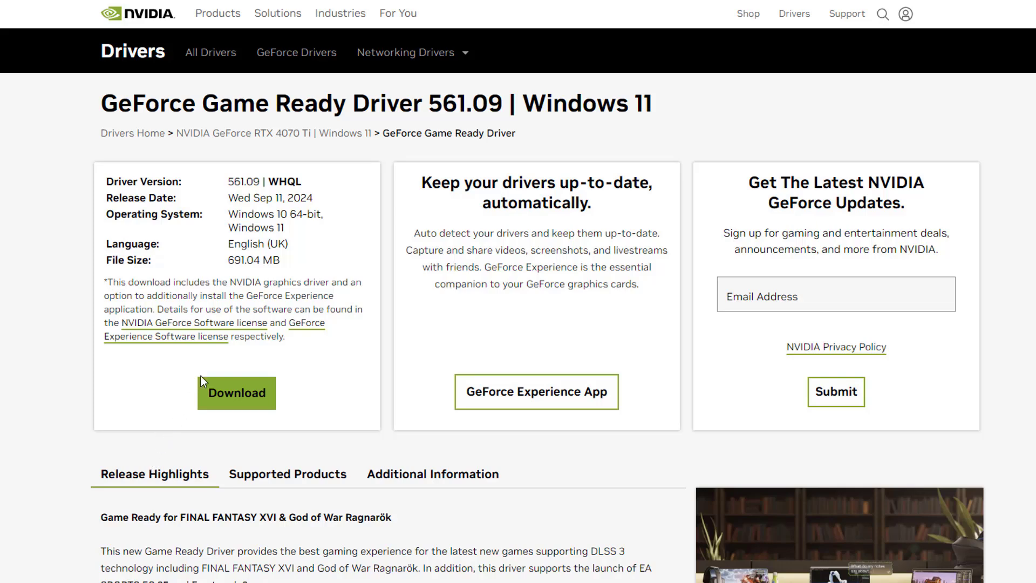
- Download the 561.09 Game Ready driver installer and run it from Chrome's downloads
{"action": "mouse_move", "coordinate": [299, 182]}
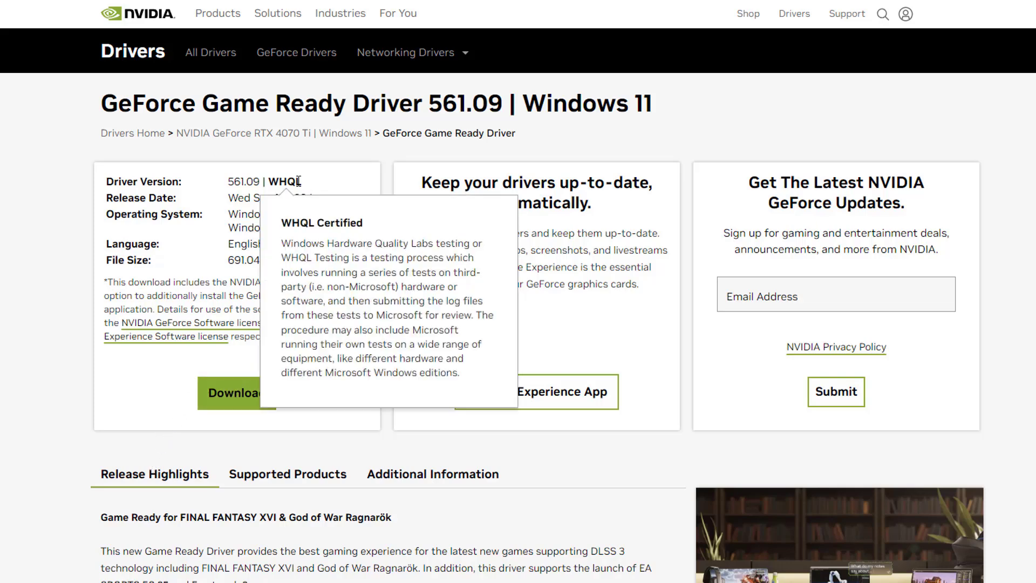
{"action": "left_click_drag", "start_coordinate": [227, 181], "coordinate": [264, 181]}
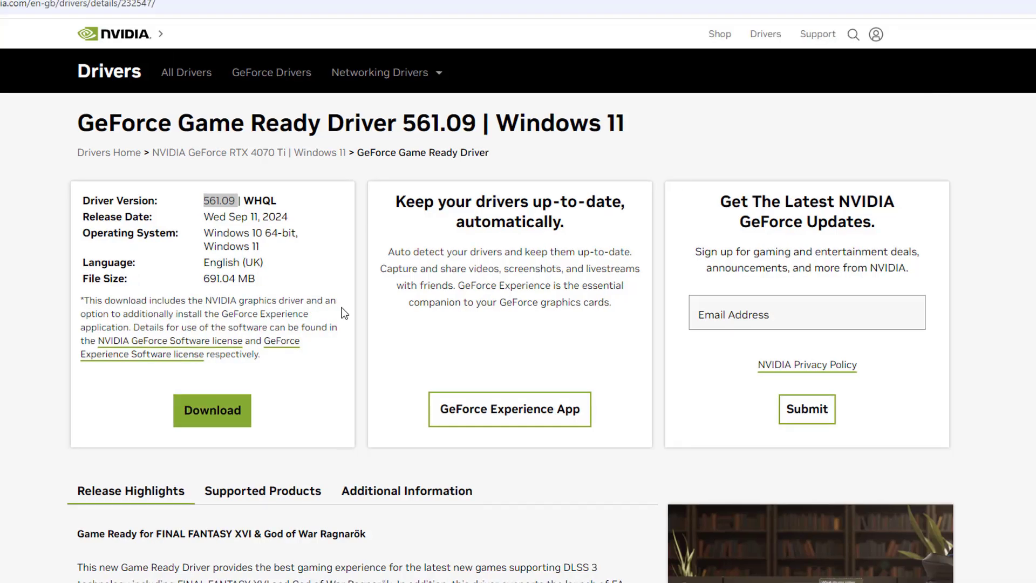
{"action": "left_click", "coordinate": [237, 399]}
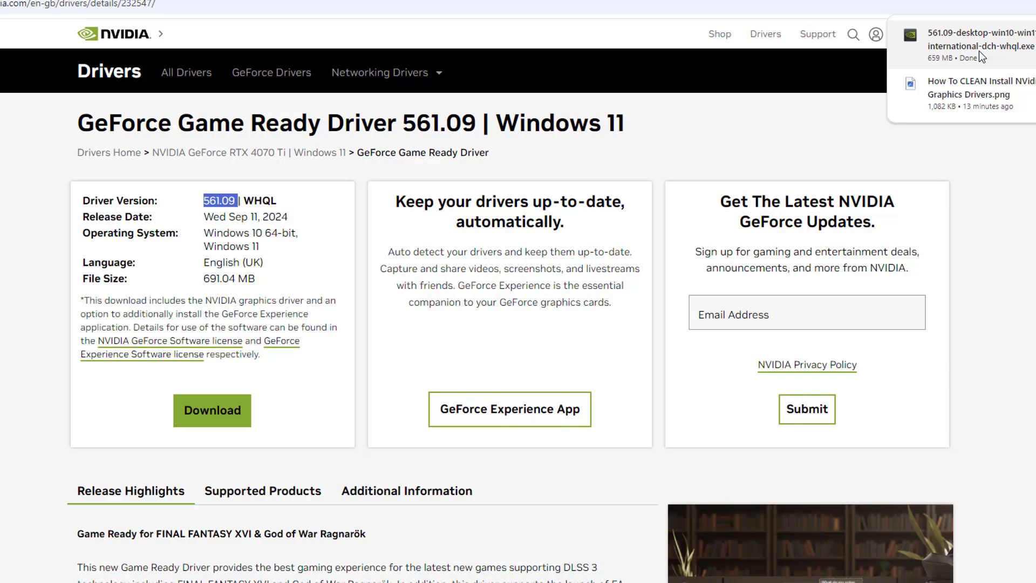
{"action": "left_click", "coordinate": [979, 51]}
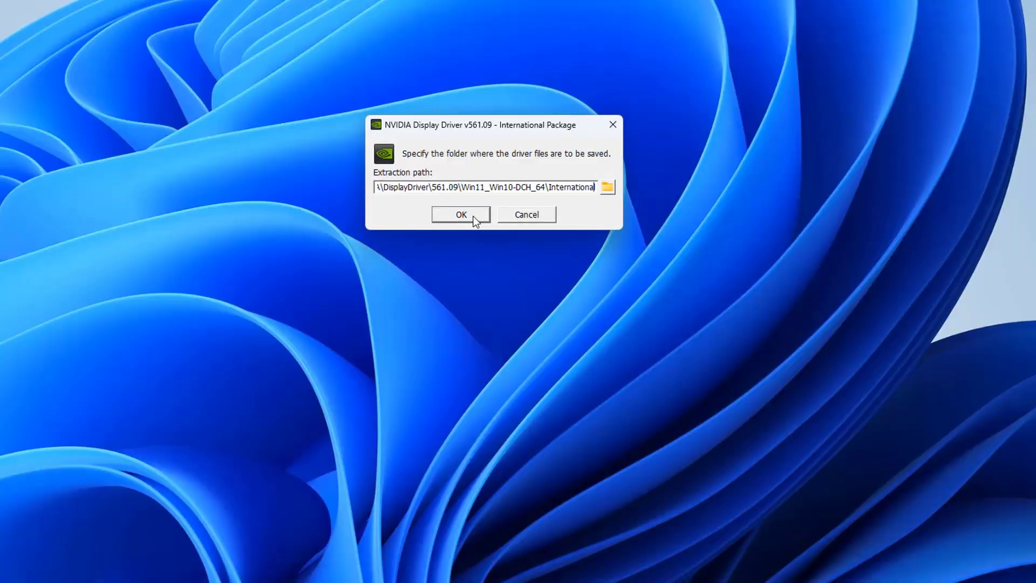
- Accept the DisplayDriver\561.09 extraction folder so the driver unpacks and setup starts
{"action": "left_click", "coordinate": [474, 217]}
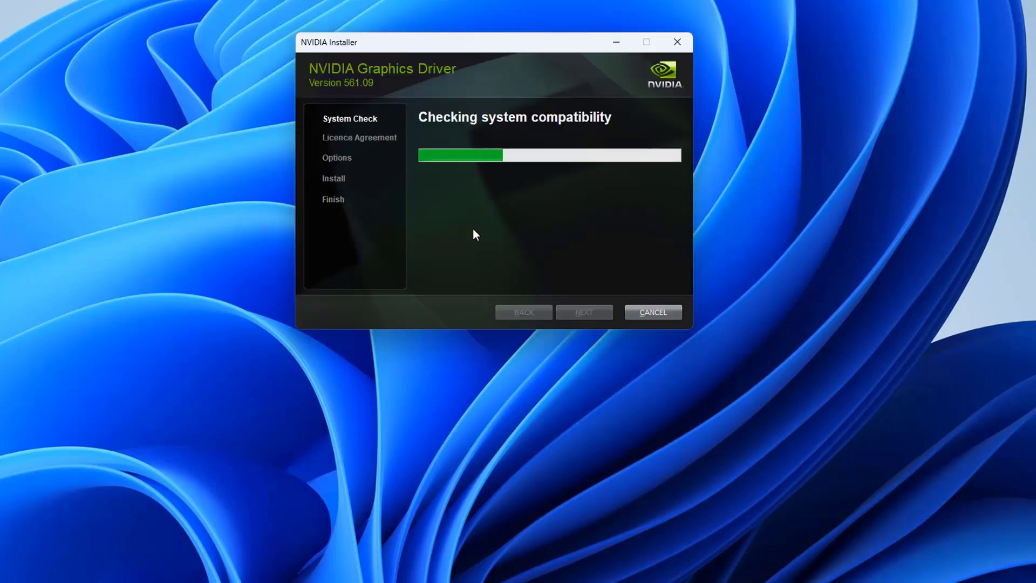
- Keep 'NVIDIA Graphics Driver and GeForce Experience' selected and agree to the licence
{"action": "left_click_drag", "start_coordinate": [478, 45], "coordinate": [481, 100]}
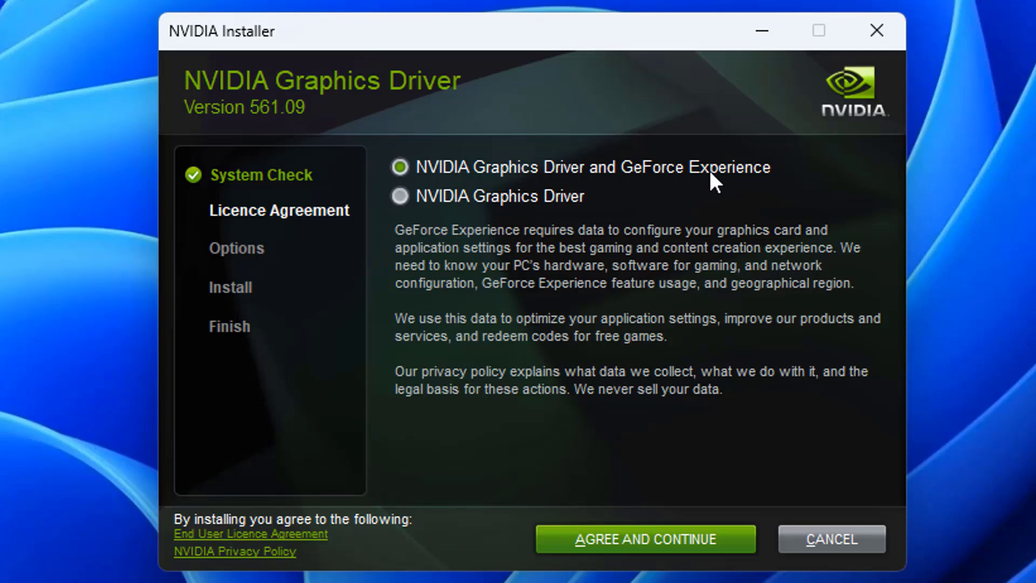
{"action": "left_click", "coordinate": [400, 196]}
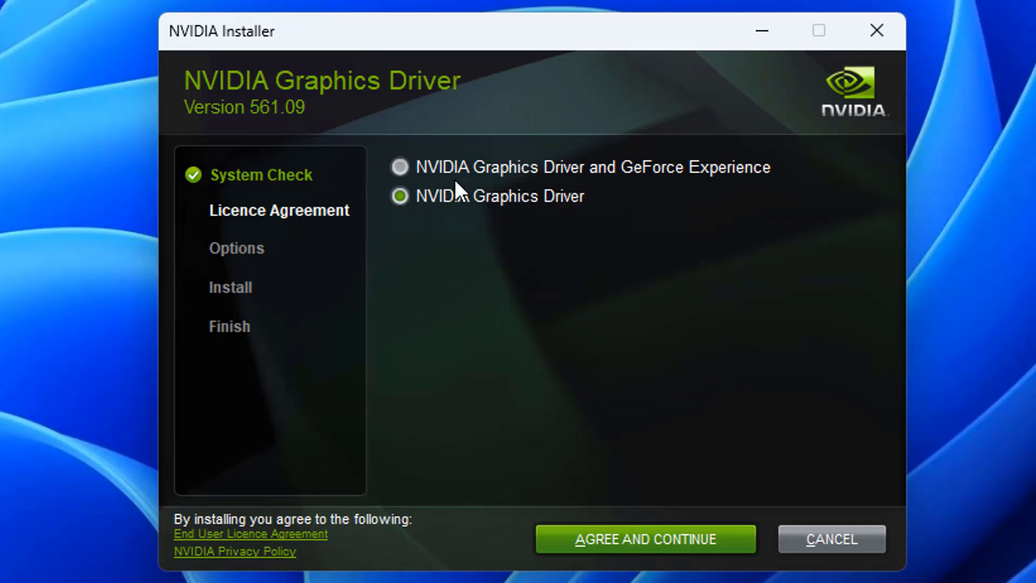
{"action": "left_click", "coordinate": [432, 168]}
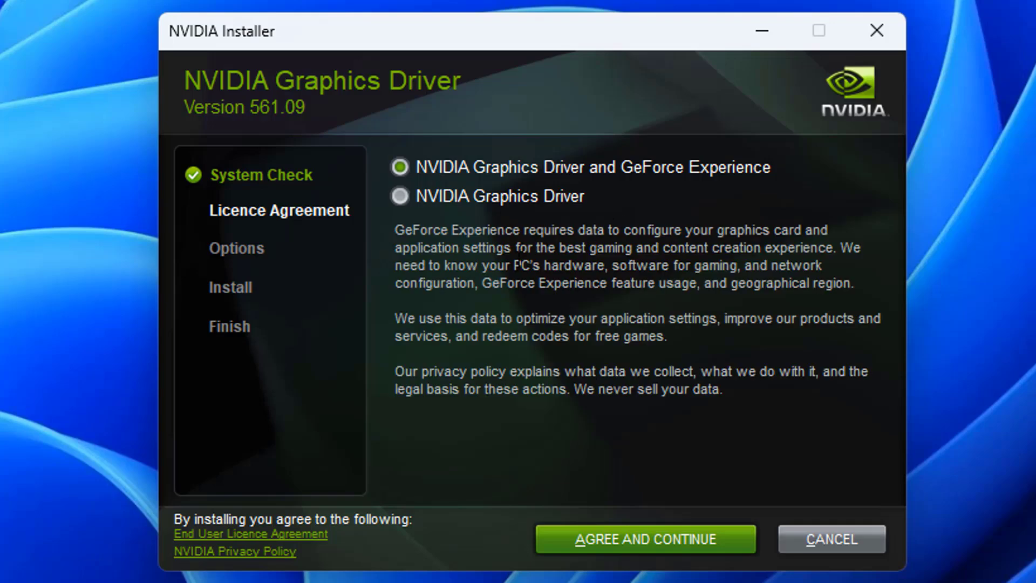
{"action": "left_click", "coordinate": [682, 548]}
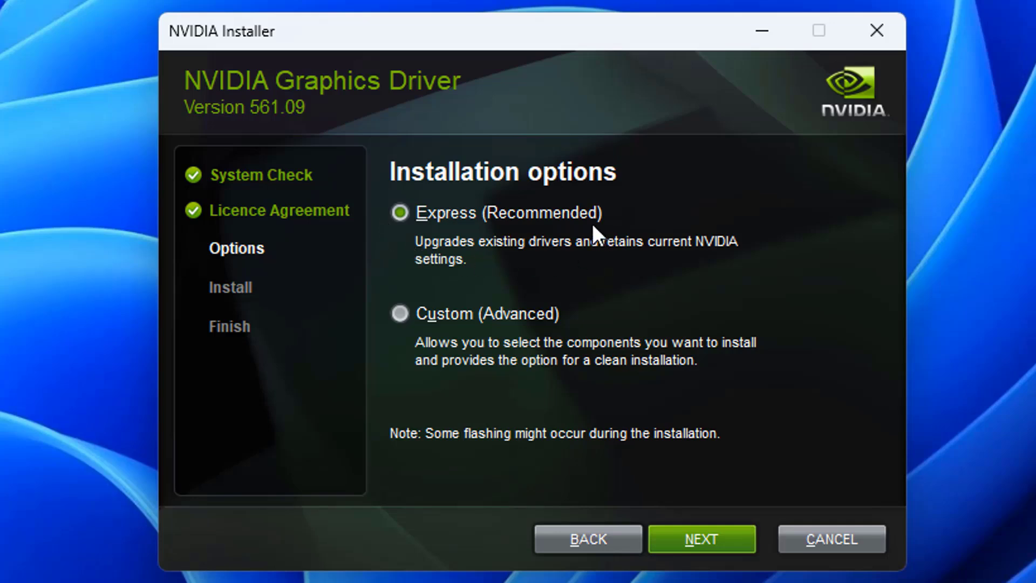
- Choose the Custom (Advanced) installation type and continue to component options
{"action": "left_click", "coordinate": [401, 314]}
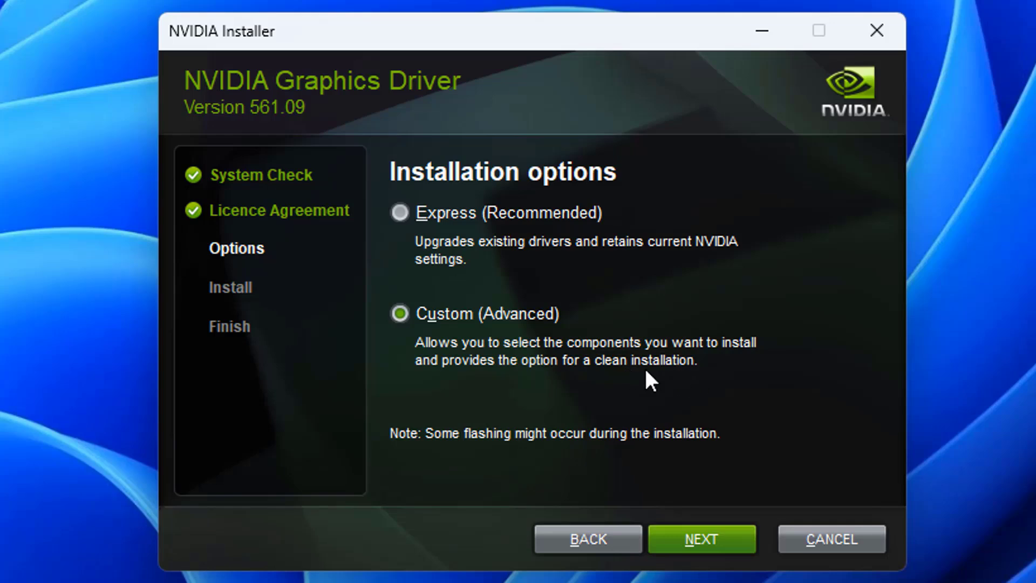
{"action": "left_click", "coordinate": [698, 544]}
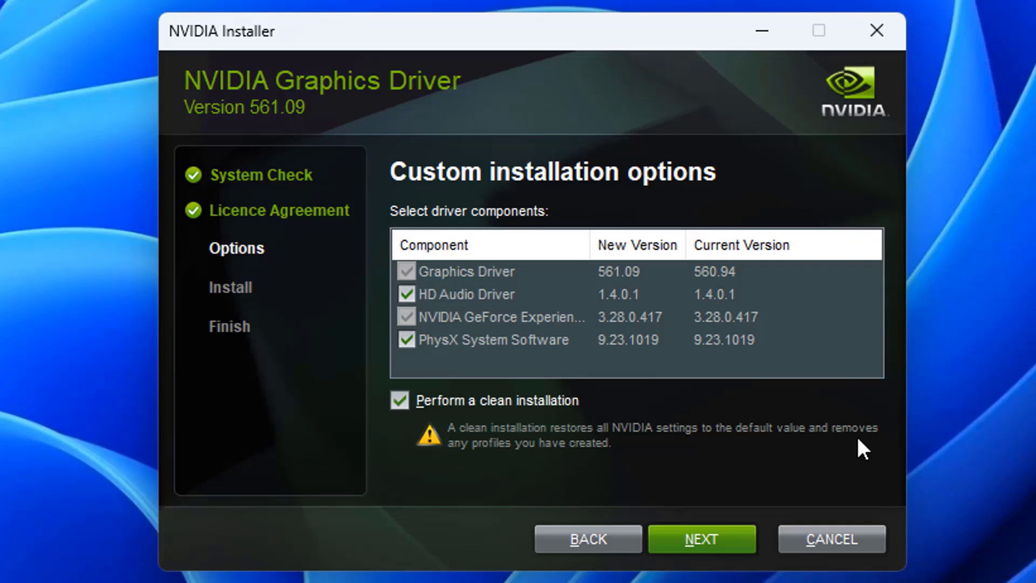
- Install driver 561.09 with its components and close the installer when finished
{"action": "left_click", "coordinate": [706, 537]}
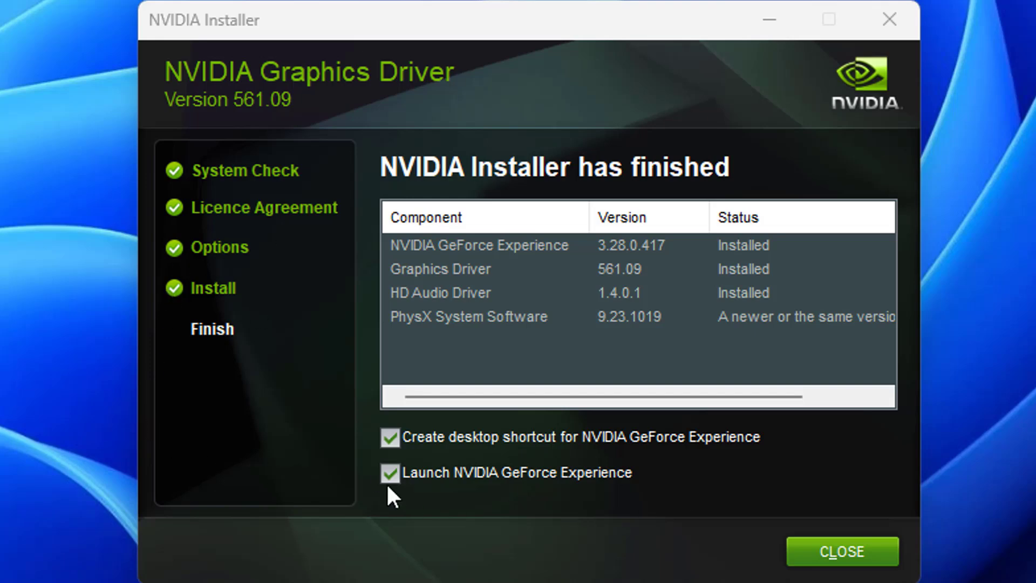
{"action": "left_click", "coordinate": [826, 555]}
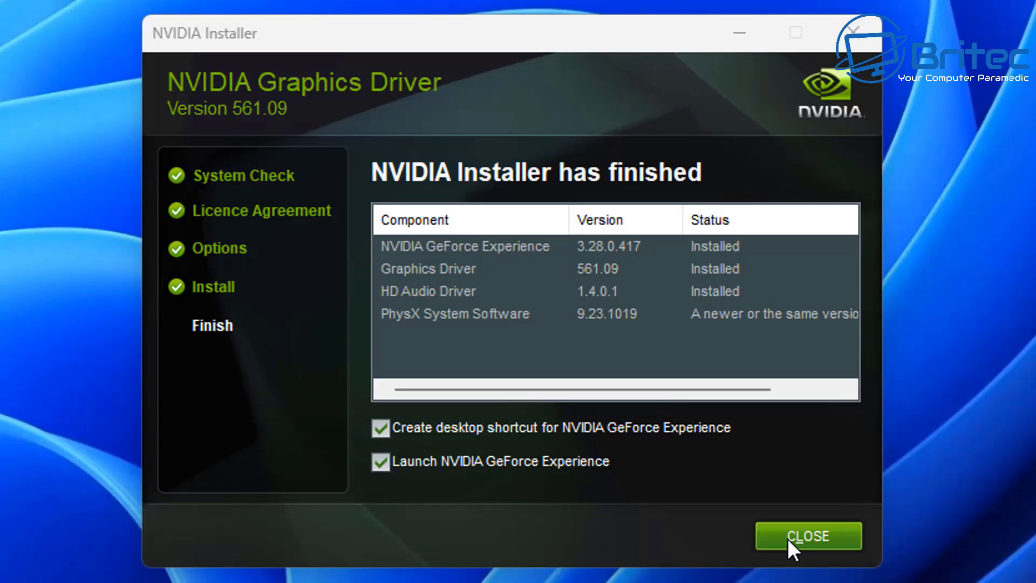
{"action": "left_click", "coordinate": [854, 550]}
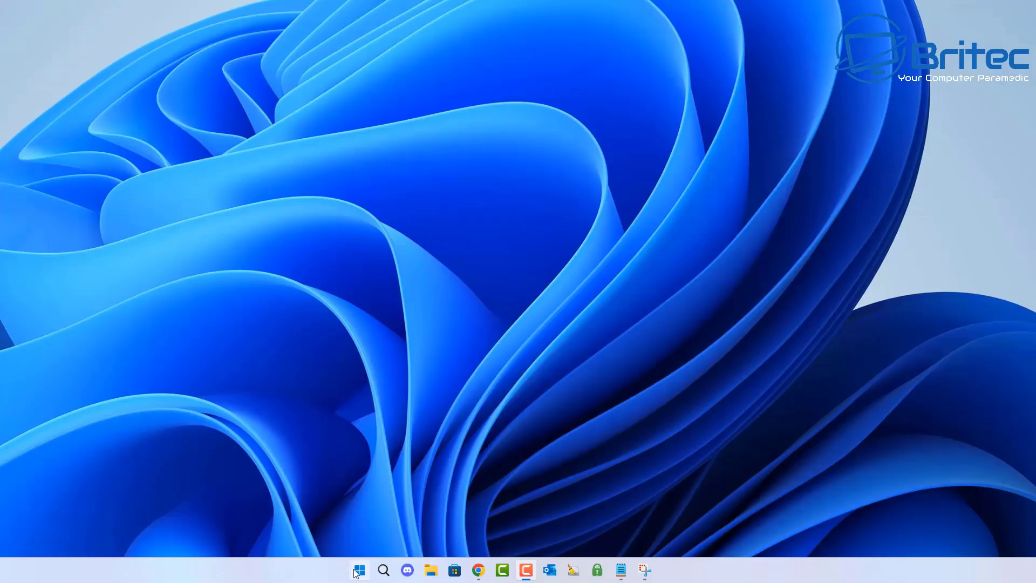
{"action": "left_click", "coordinate": [357, 571]}
{"action": "left_click", "coordinate": [632, 254]}
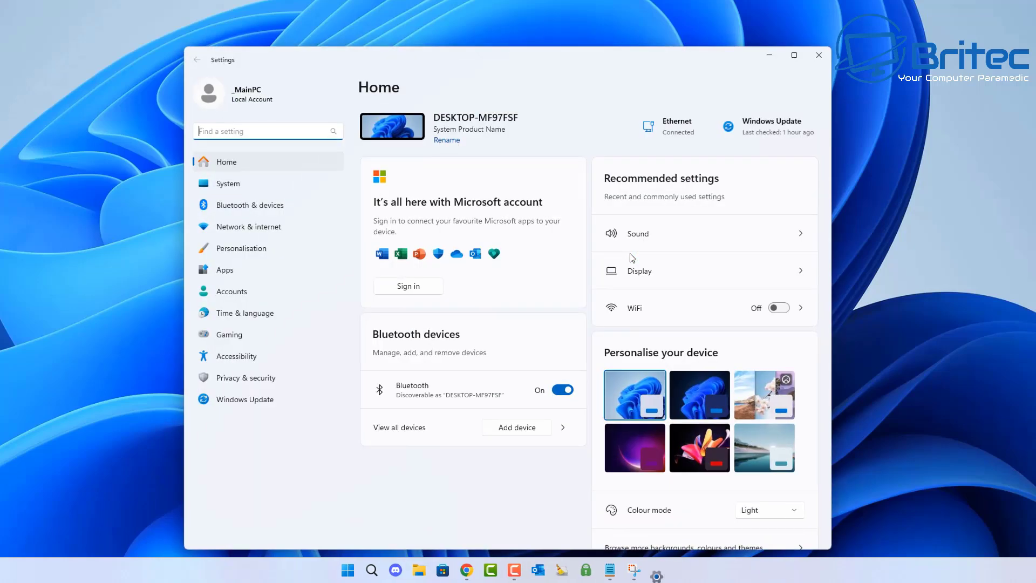
{"action": "left_click", "coordinate": [252, 331]}
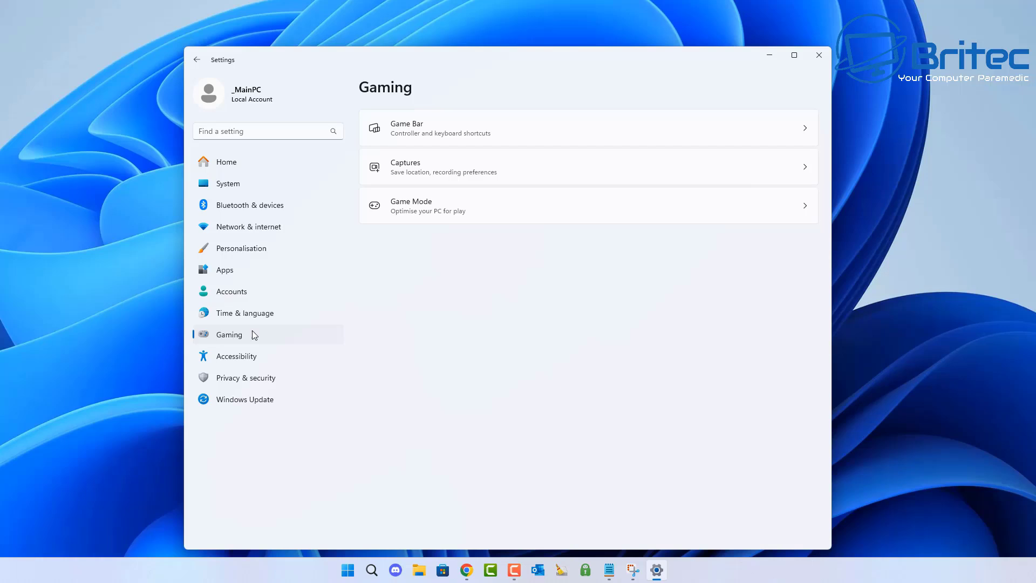
{"action": "left_click", "coordinate": [626, 206]}
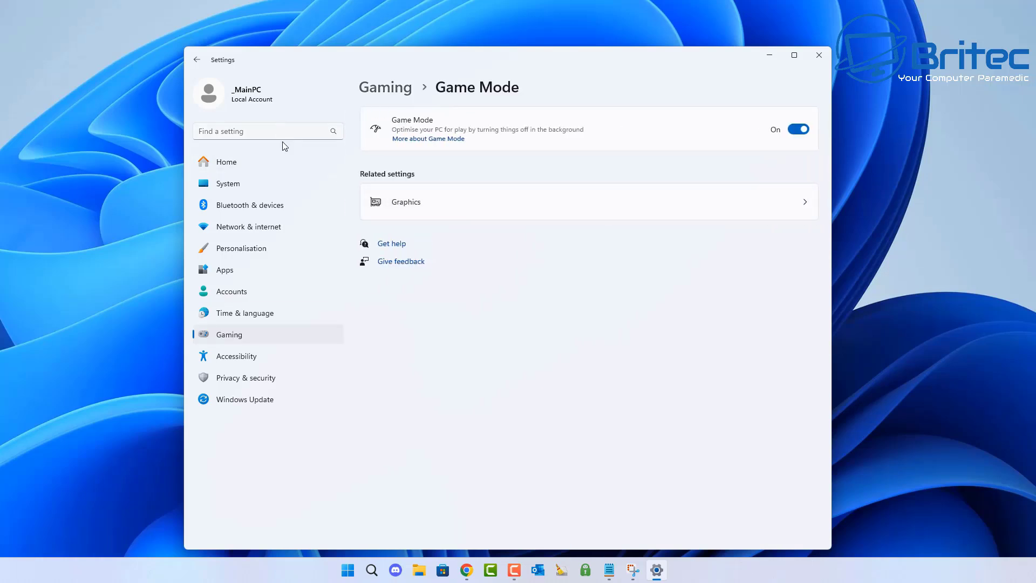
{"action": "left_click", "coordinate": [455, 207]}
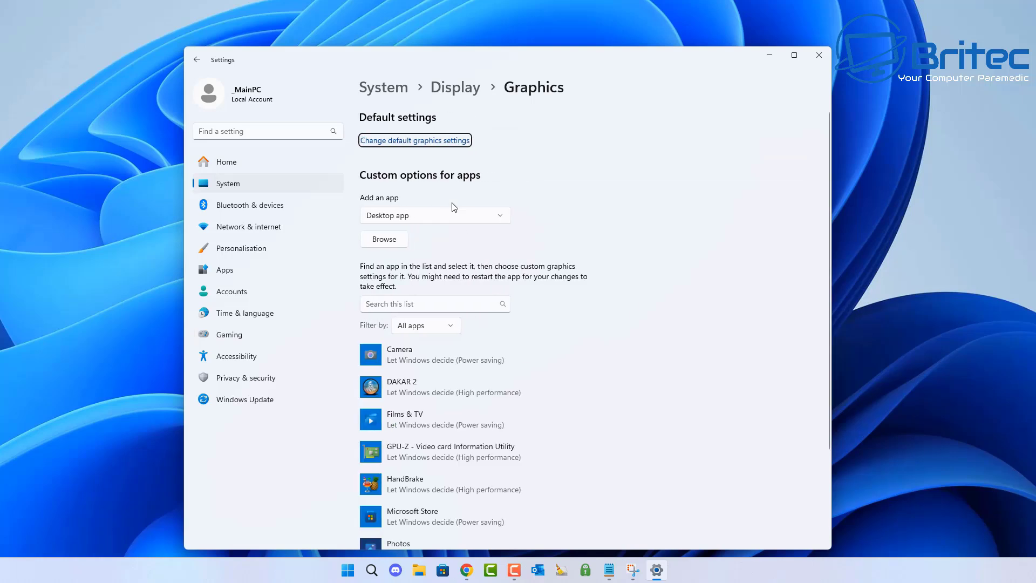
{"action": "left_click", "coordinate": [423, 142]}
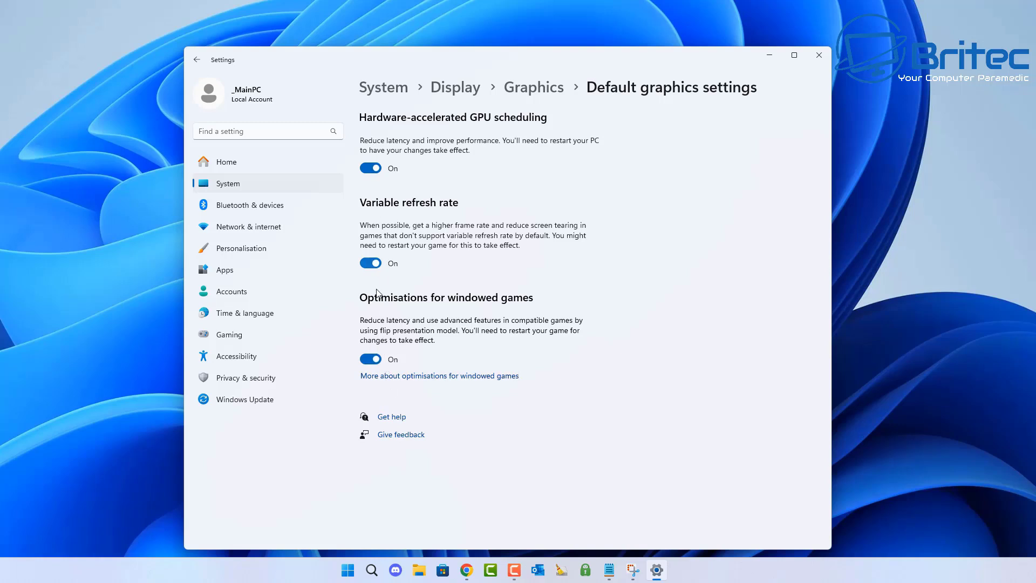
{"action": "left_click", "coordinate": [821, 56]}
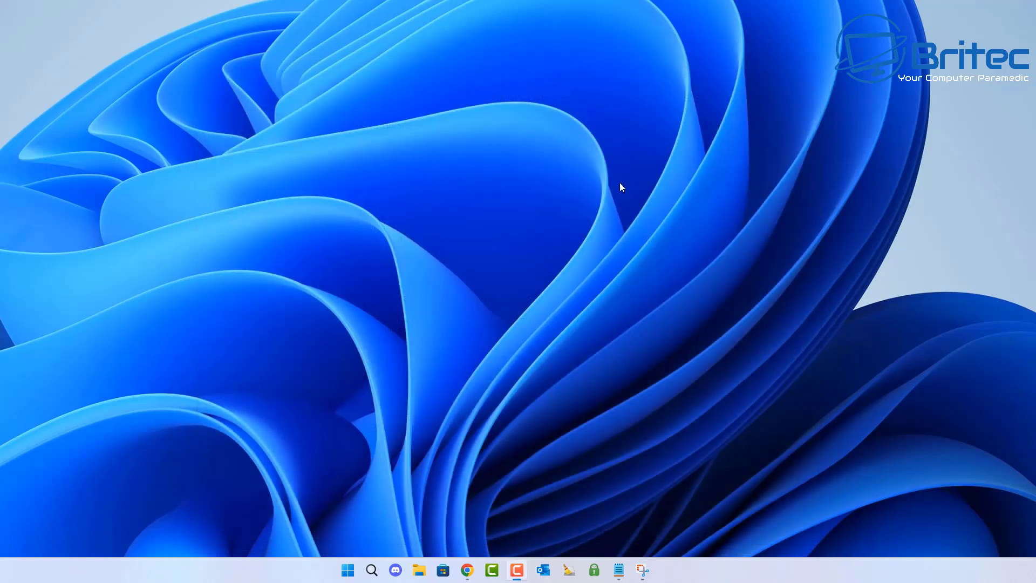
- Open Display settings from the desktop and keep the resolution at 3440 × 1440
{"action": "right_click", "coordinate": [440, 207]}
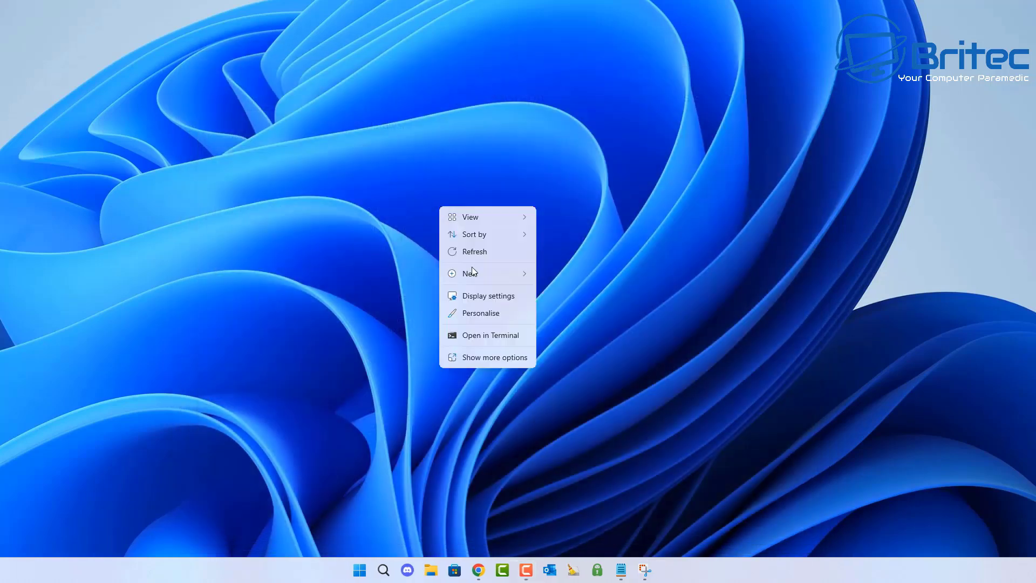
{"action": "left_click", "coordinate": [481, 296]}
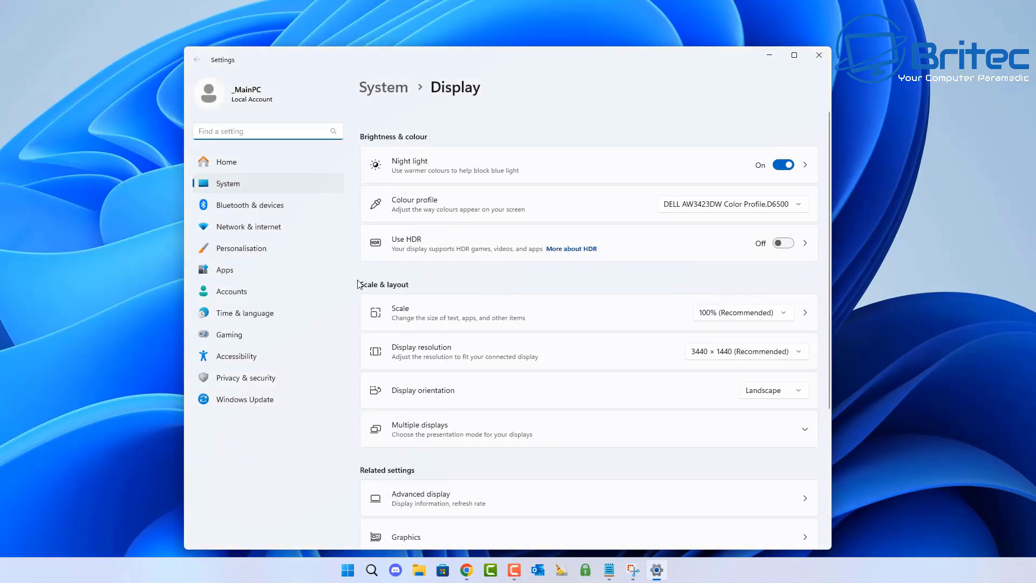
{"action": "left_click", "coordinate": [792, 356]}
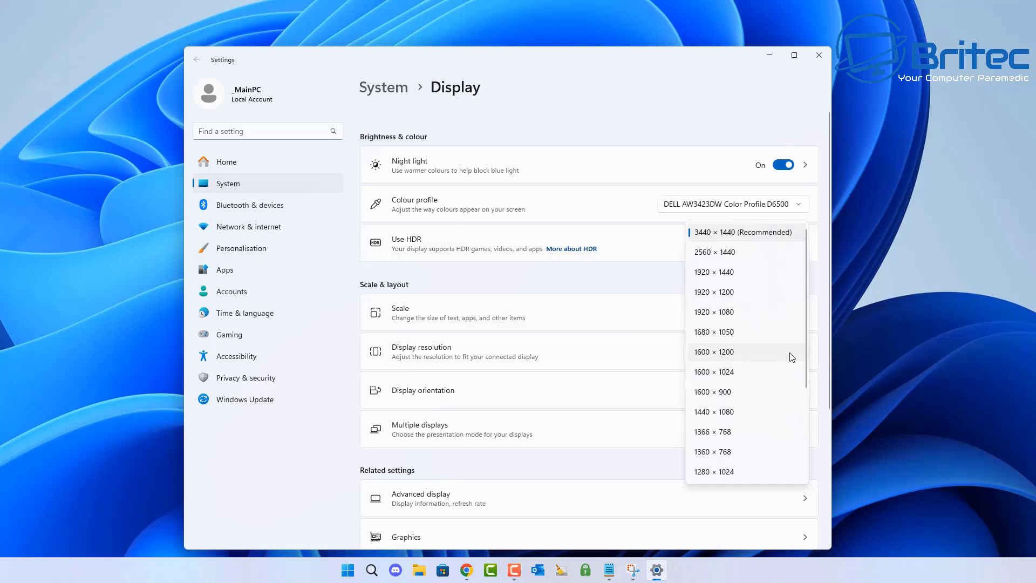
{"action": "left_click", "coordinate": [747, 234]}
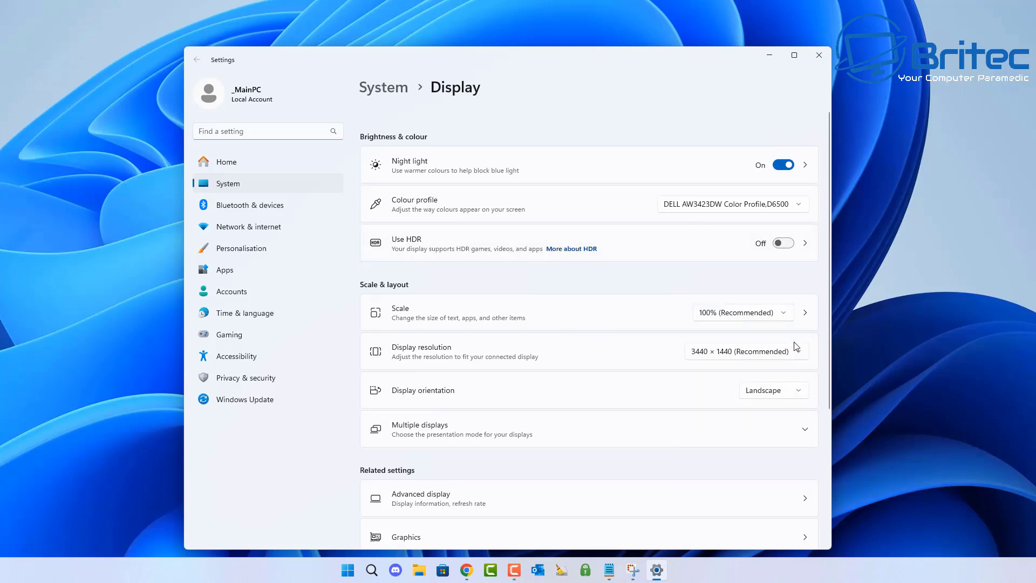
{"action": "left_click_drag", "start_coordinate": [834, 152], "coordinate": [829, 320]}
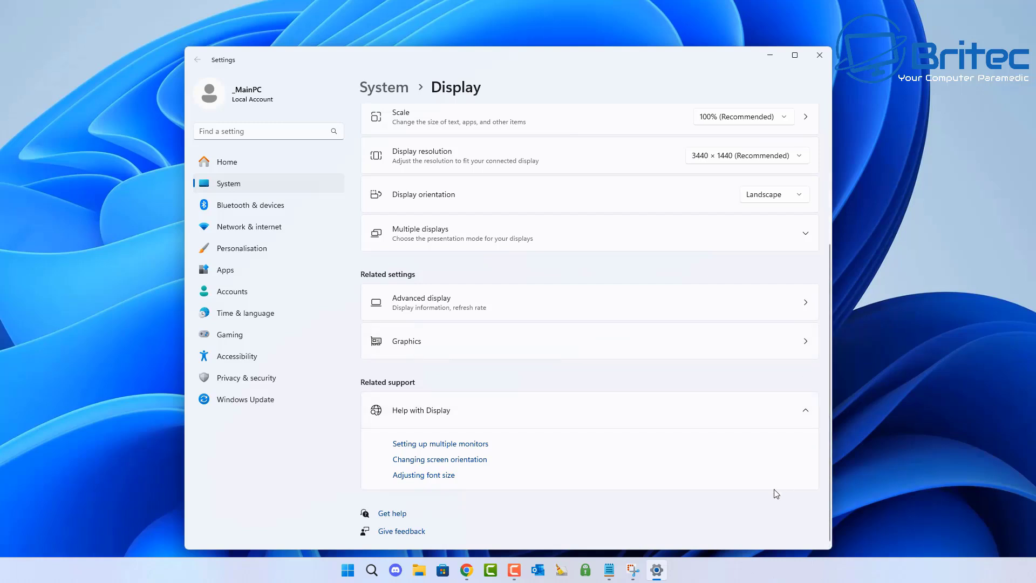
- Set the Dell AW3423DW refresh rate to 174.96 Hz, keep the change, and return to Display
{"action": "left_click", "coordinate": [499, 300]}
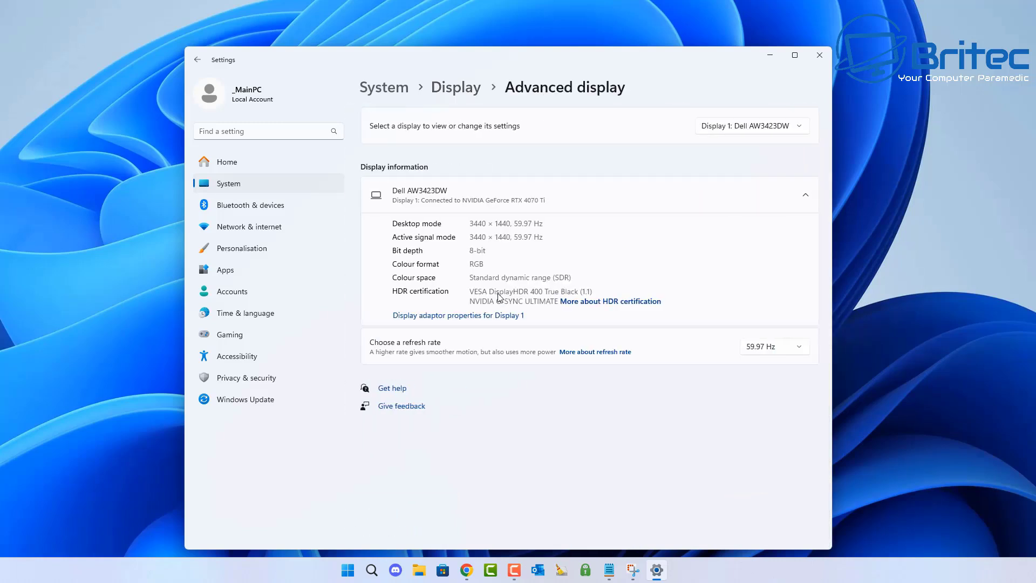
{"action": "left_click", "coordinate": [798, 351]}
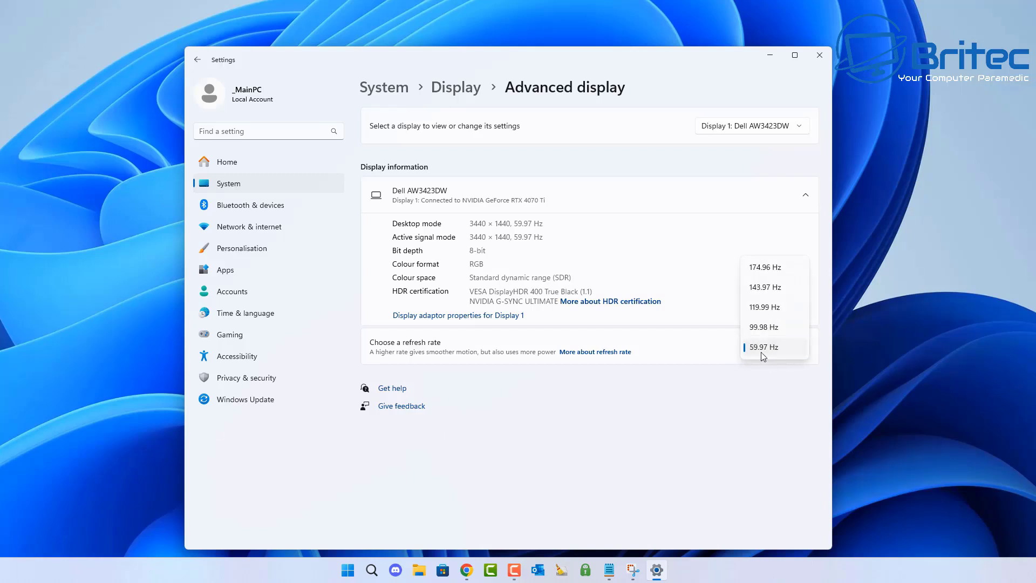
{"action": "left_click", "coordinate": [774, 269]}
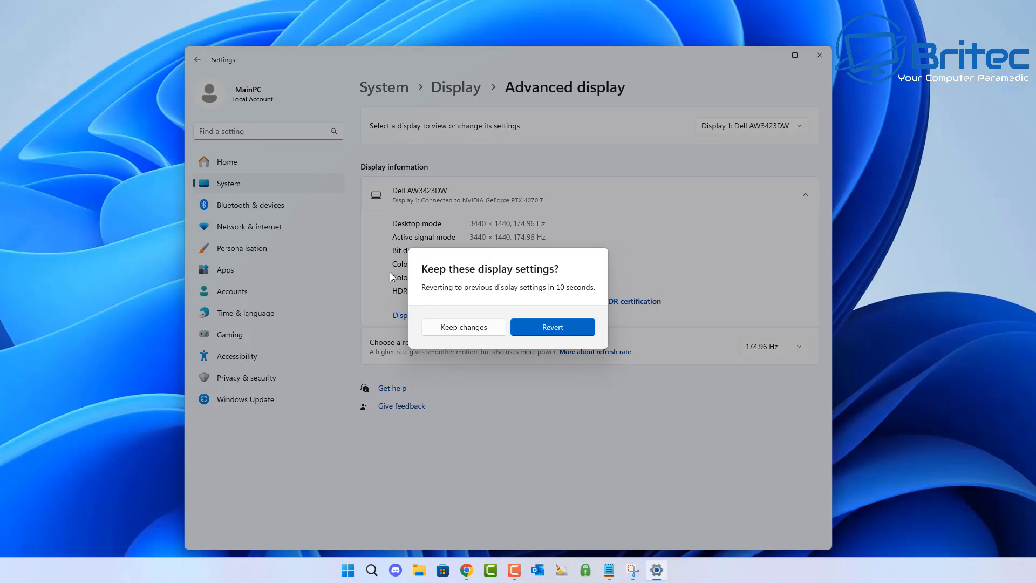
{"action": "left_click", "coordinate": [463, 327]}
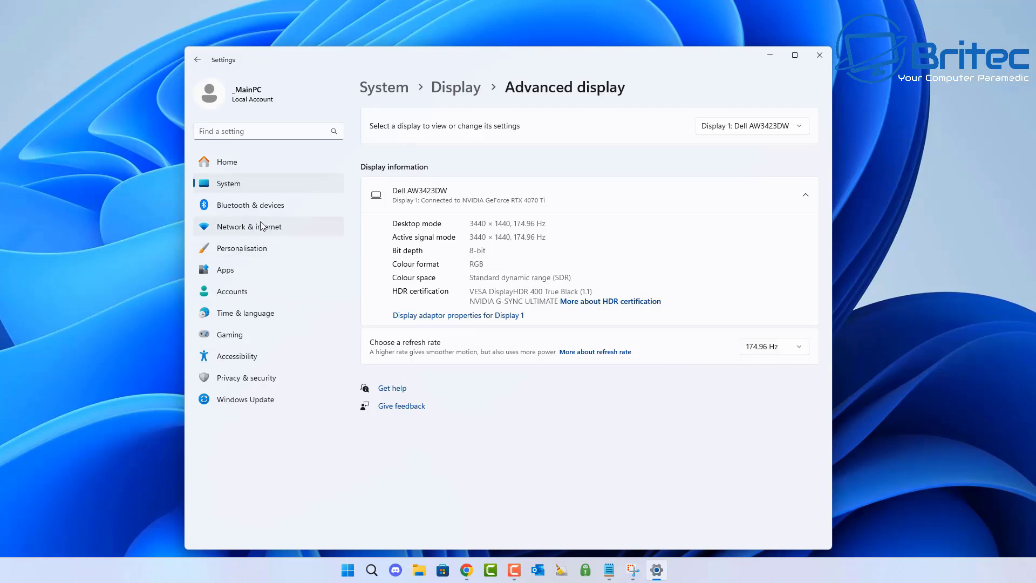
{"action": "left_click", "coordinate": [197, 60]}
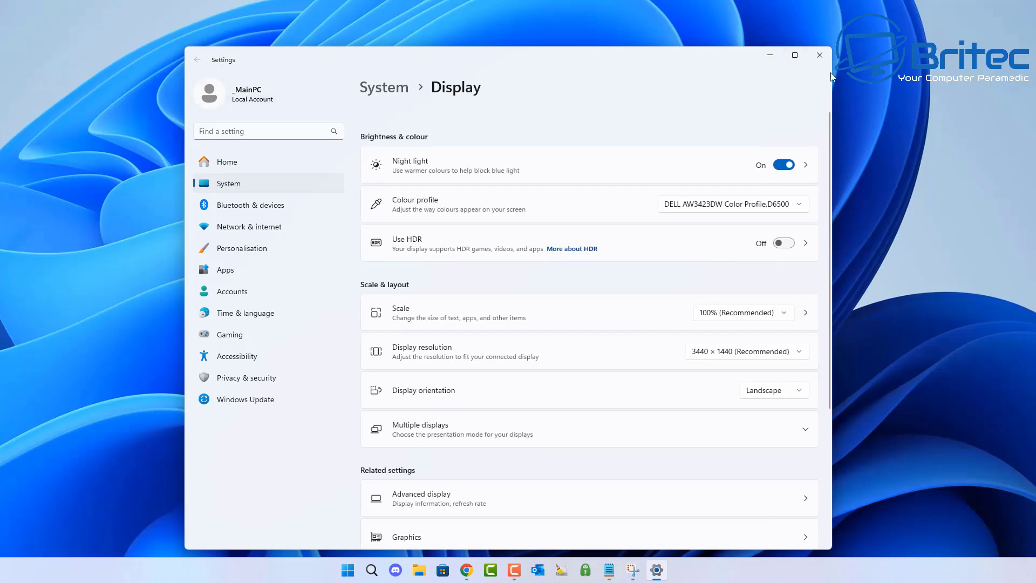
- Close Settings and launch NVIDIA Control Panel from the desktop's extended context menu
{"action": "left_click", "coordinate": [819, 61]}
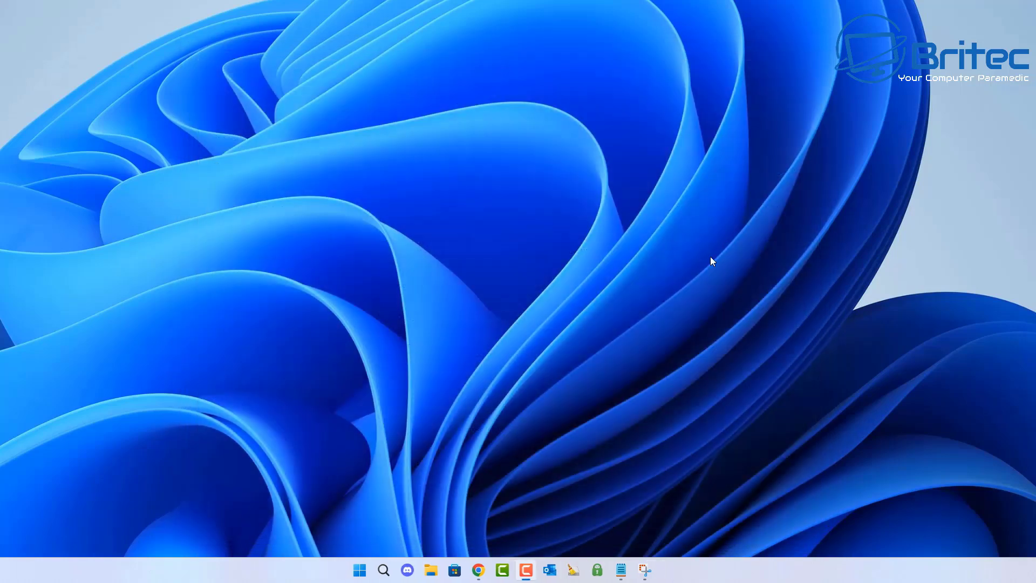
{"action": "right_click", "coordinate": [501, 211]}
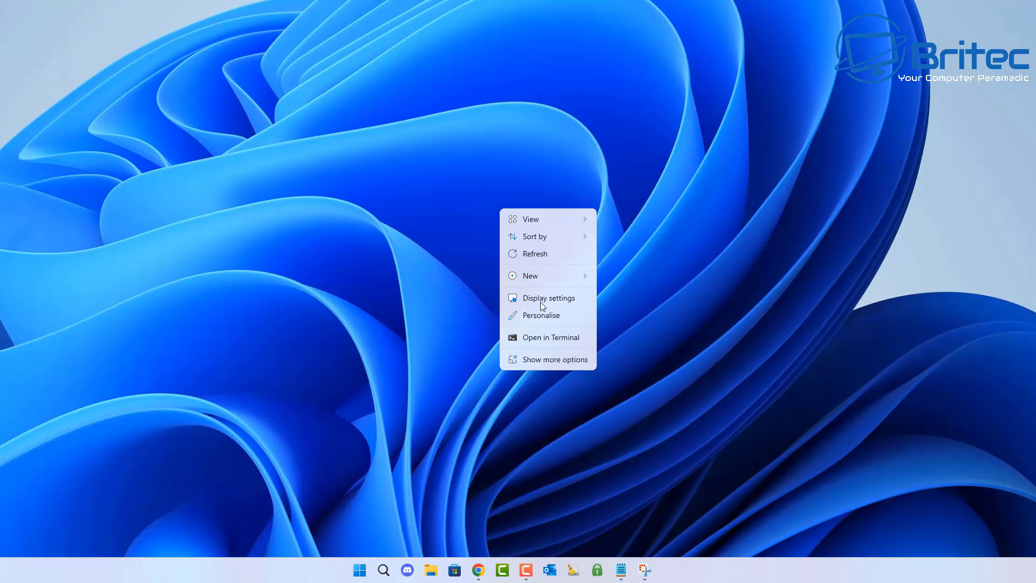
{"action": "left_click", "coordinate": [540, 362]}
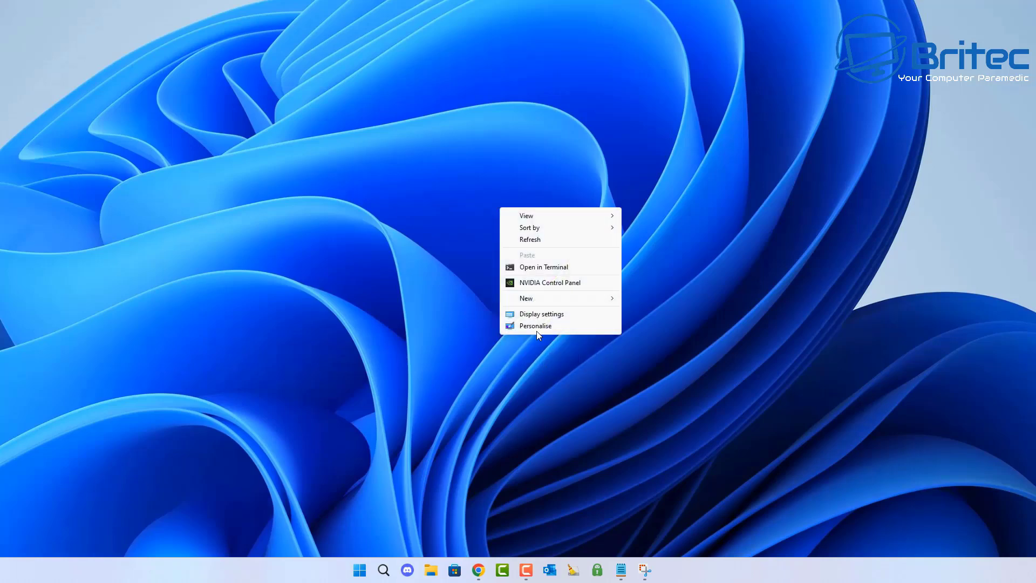
{"action": "left_click", "coordinate": [545, 286]}
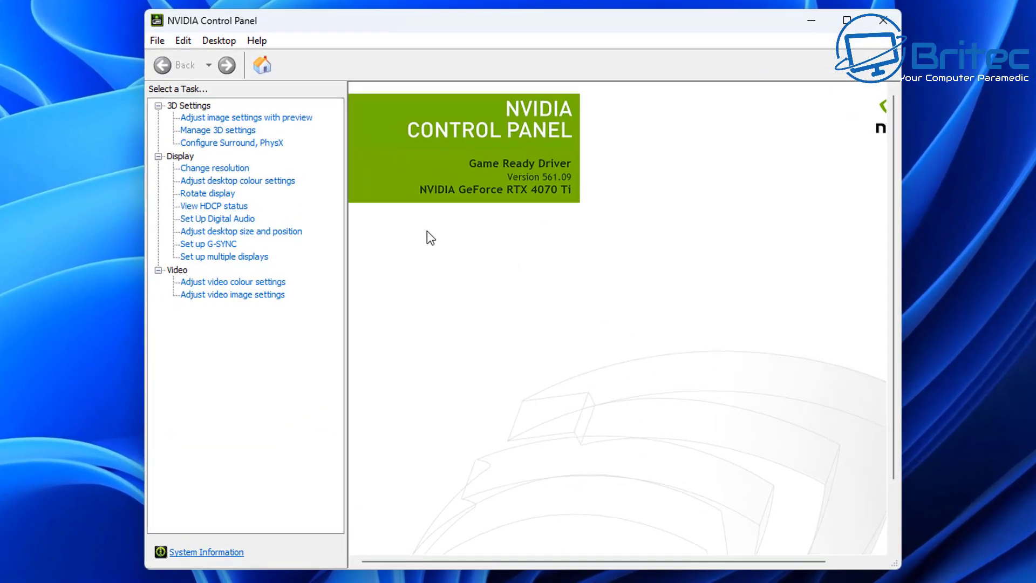
- Confirm G-SYNC is enabled and the display runs 3440 × 1440 at 175Hz, then view image settings with preview
{"action": "left_click", "coordinate": [219, 246]}
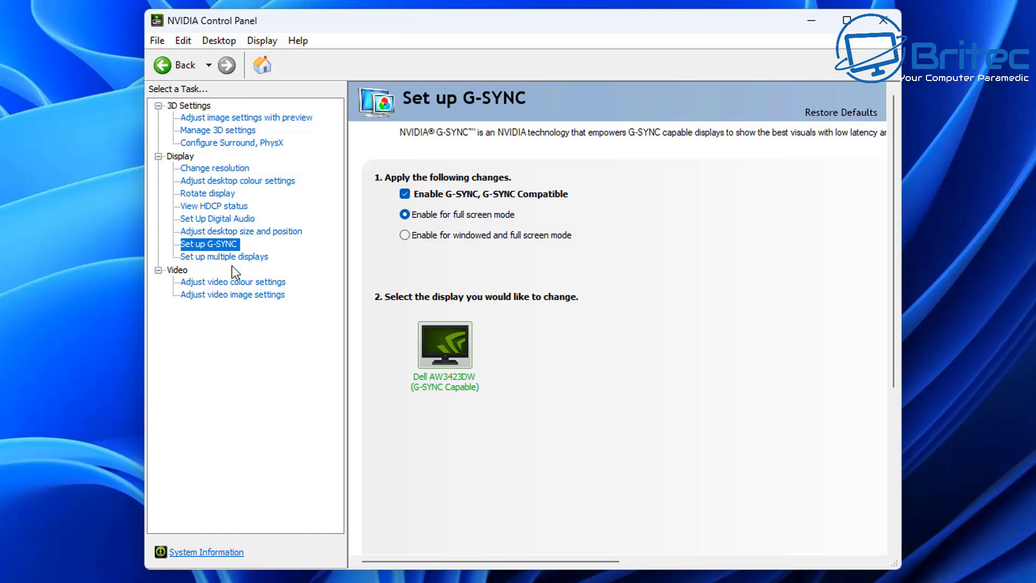
{"action": "left_click", "coordinate": [229, 169]}
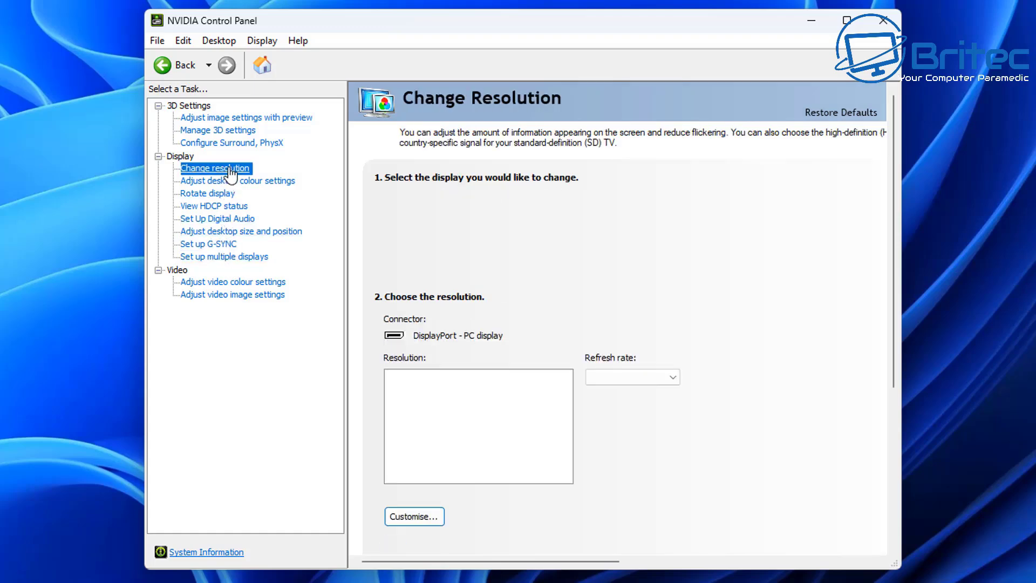
{"action": "scroll", "coordinate": [713, 395], "scroll_direction": "down", "scroll_amount": 2}
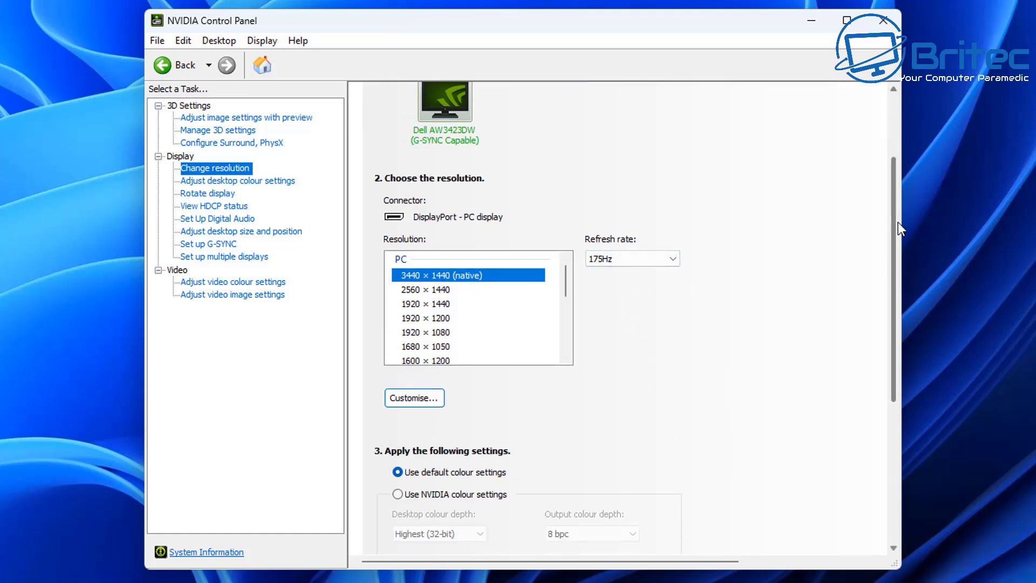
{"action": "left_click_drag", "start_coordinate": [896, 222], "coordinate": [912, 322]}
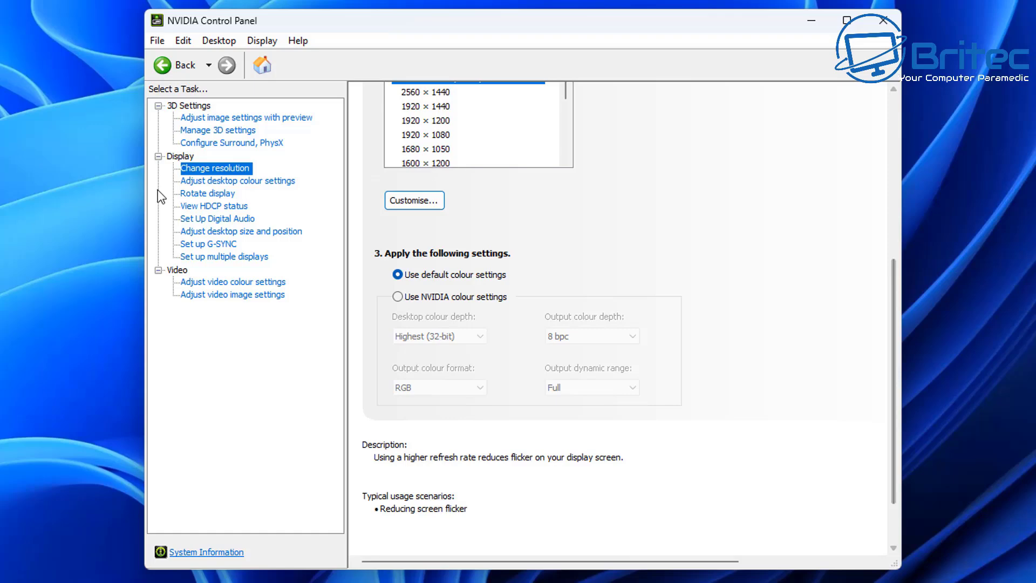
{"action": "left_click", "coordinate": [223, 121]}
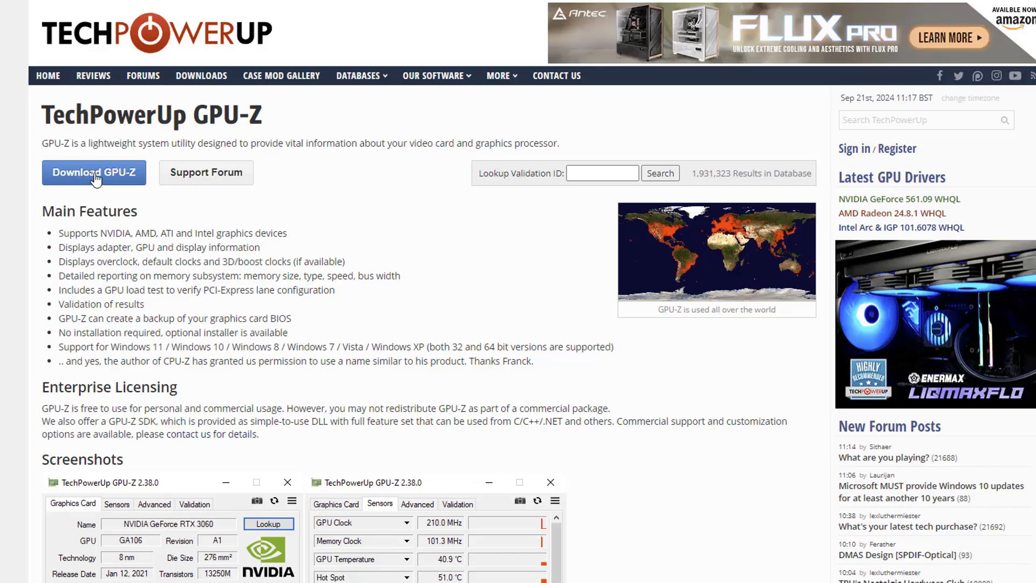
- Download GPU-Z 2.60.0 from TechPowerUp and allow its installer to run
{"action": "left_click", "coordinate": [92, 172]}
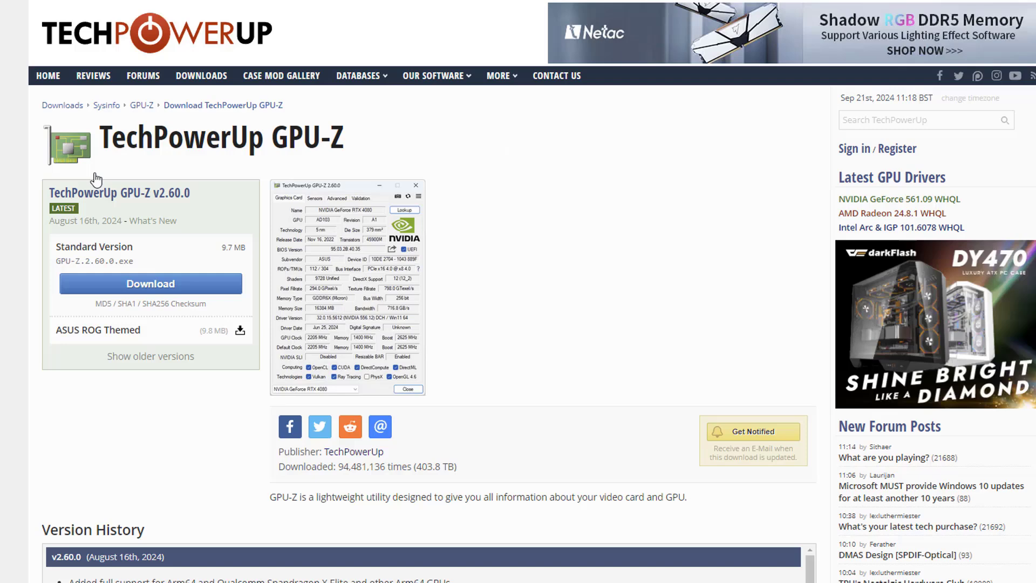
{"action": "left_click", "coordinate": [156, 286]}
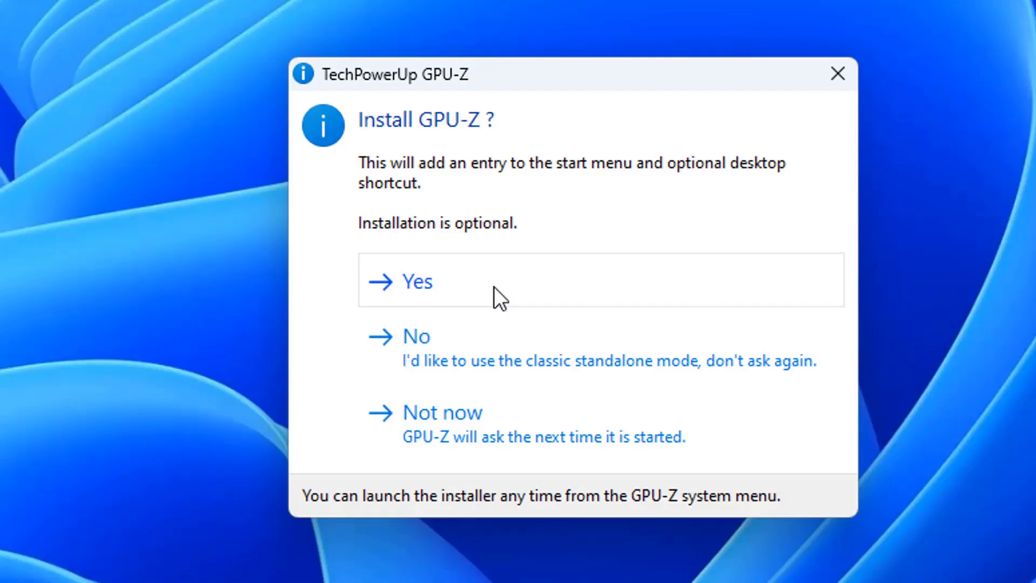
{"action": "left_click", "coordinate": [493, 287]}
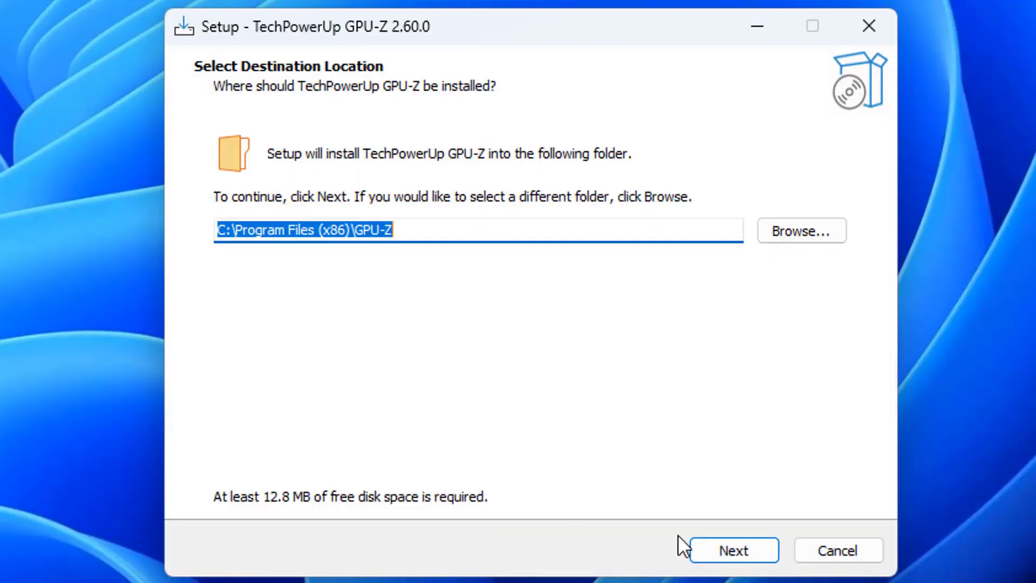
- Install GPU-Z to the default C:\Program Files (x86)\GPU-Z folder and view the RTX 4070 Ti's live sensors
{"action": "left_click", "coordinate": [742, 557]}
{"action": "left_click", "coordinate": [741, 552]}
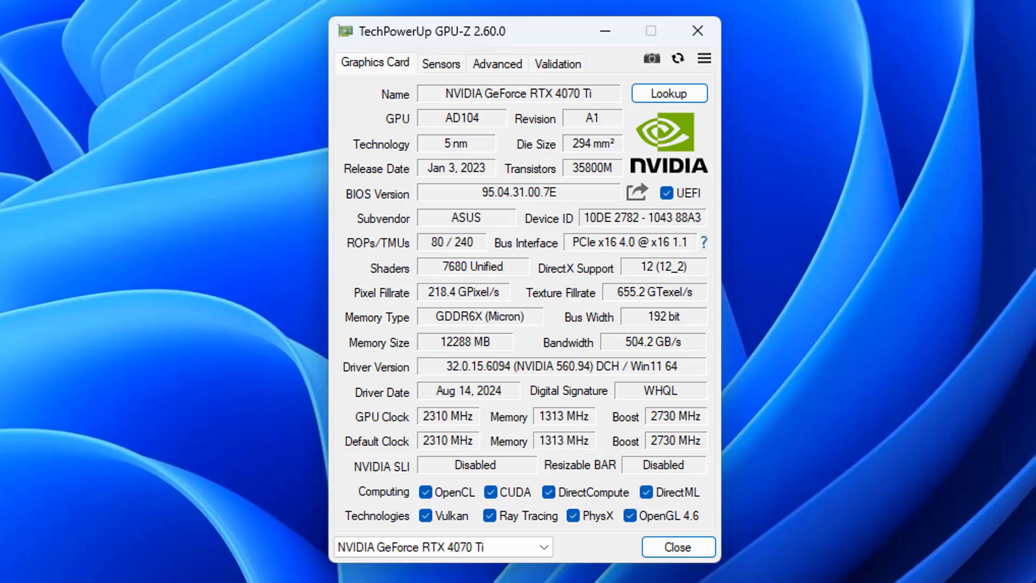
{"action": "key", "text": "super"}
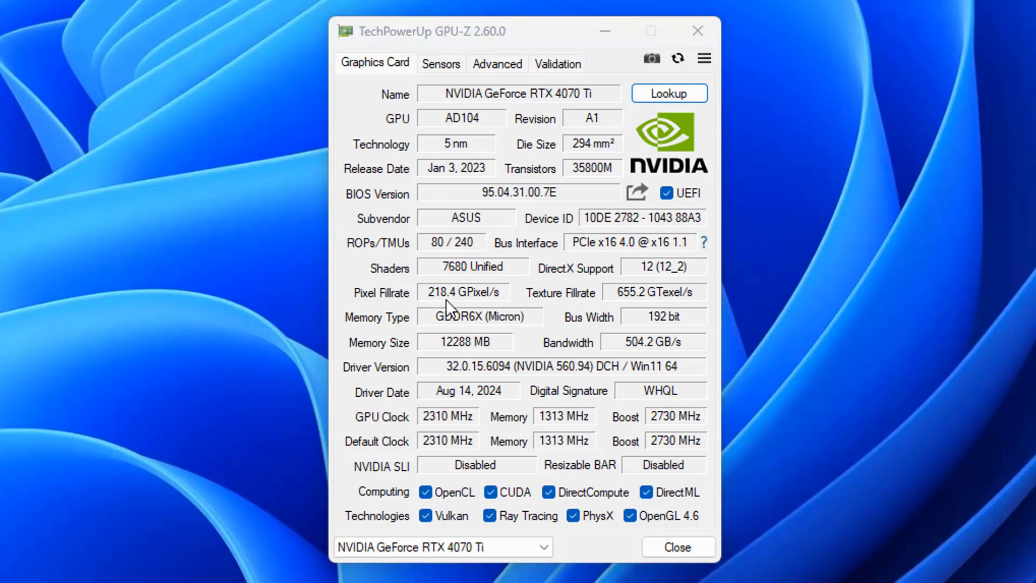
{"action": "left_click", "coordinate": [448, 66]}
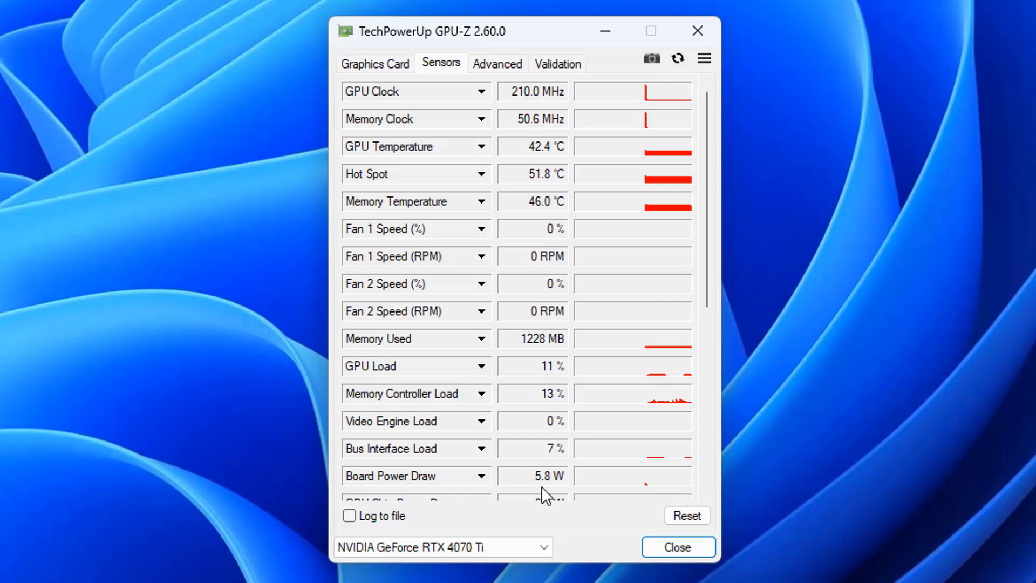
{"action": "scroll", "coordinate": [570, 488], "scroll_direction": "down", "scroll_amount": 1}
{"action": "scroll", "coordinate": [570, 488], "scroll_direction": "down", "scroll_amount": 1}
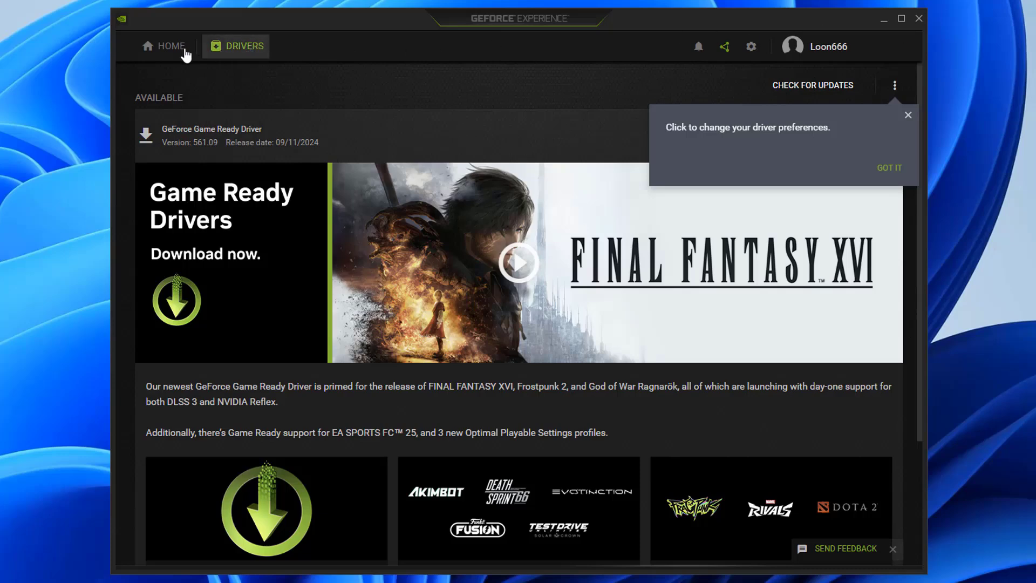
- Dismiss the tip, confirm the Game Ready Driver preference for 561.09, and close GeForce Experience
{"action": "left_click", "coordinate": [909, 115]}
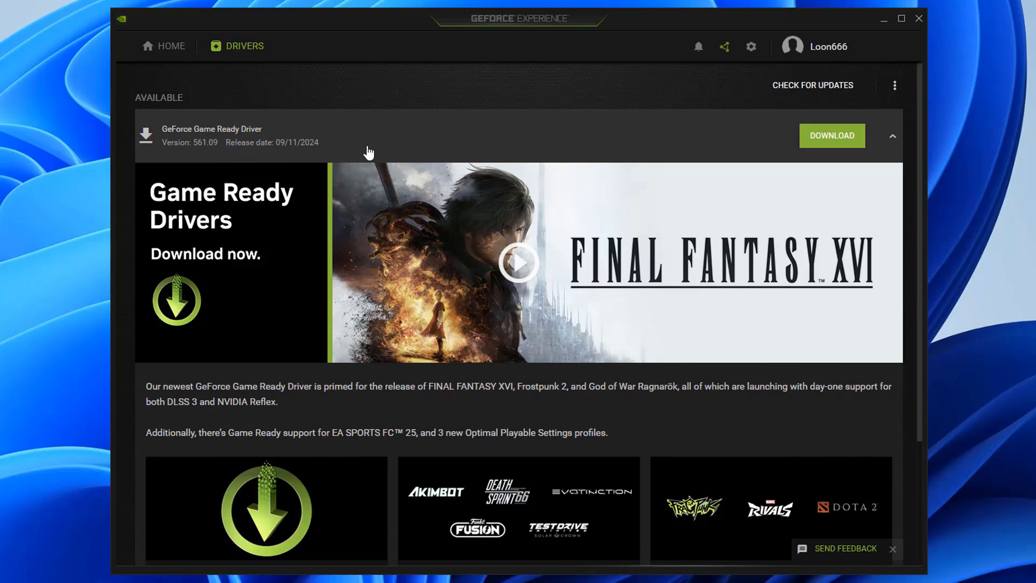
{"action": "left_click", "coordinate": [895, 86]}
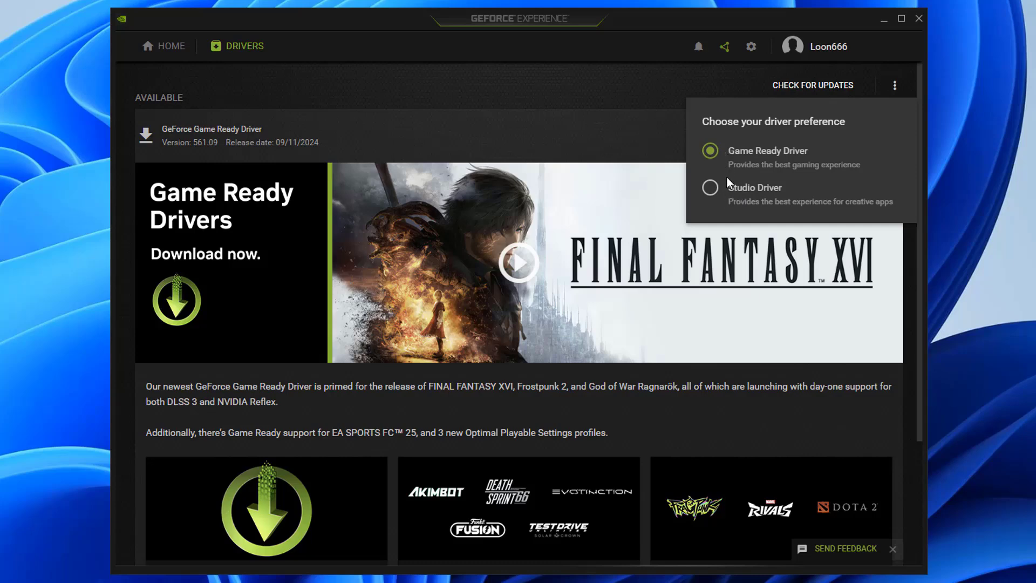
{"action": "left_click", "coordinate": [692, 82]}
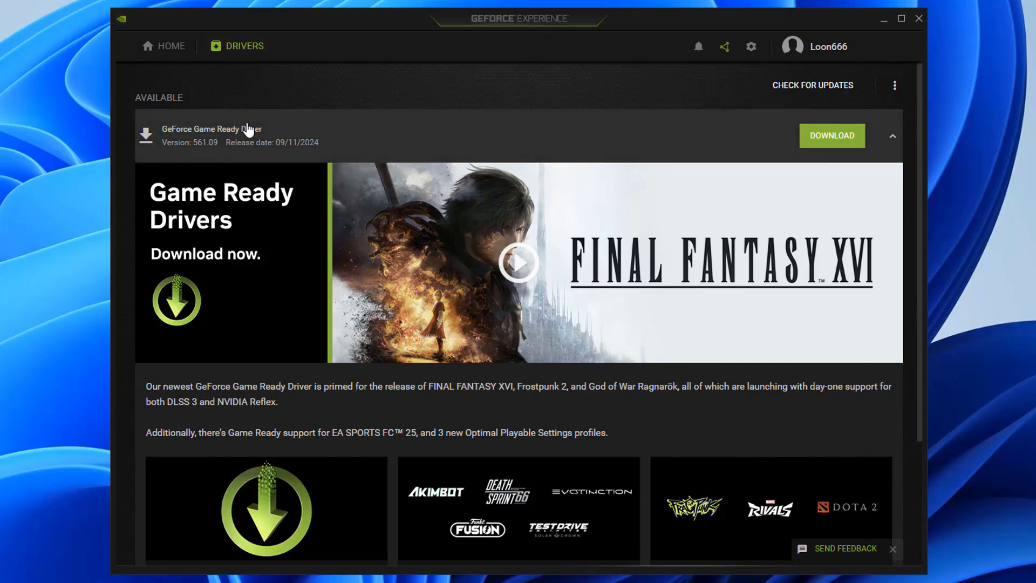
{"action": "left_click", "coordinate": [920, 19]}
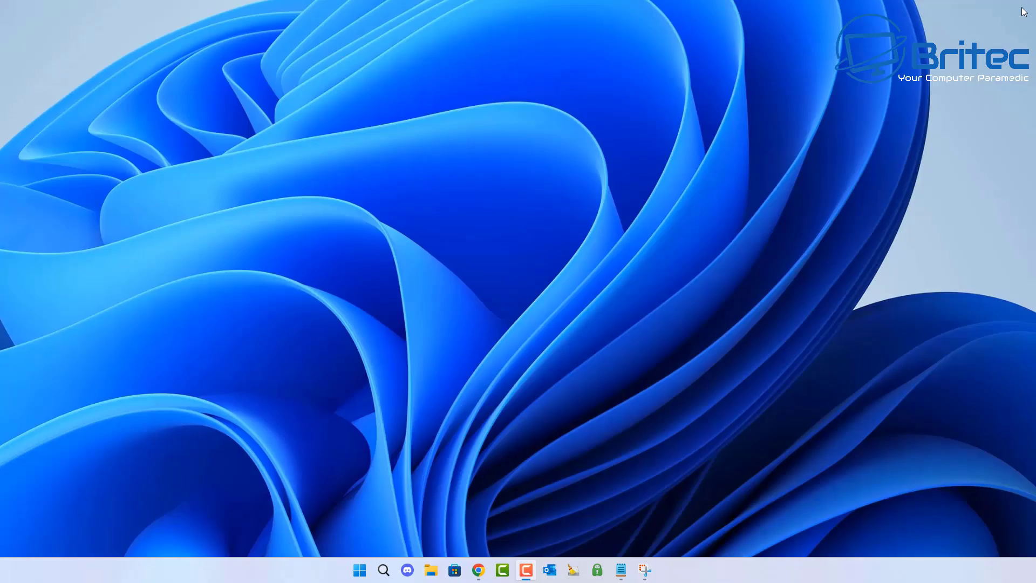